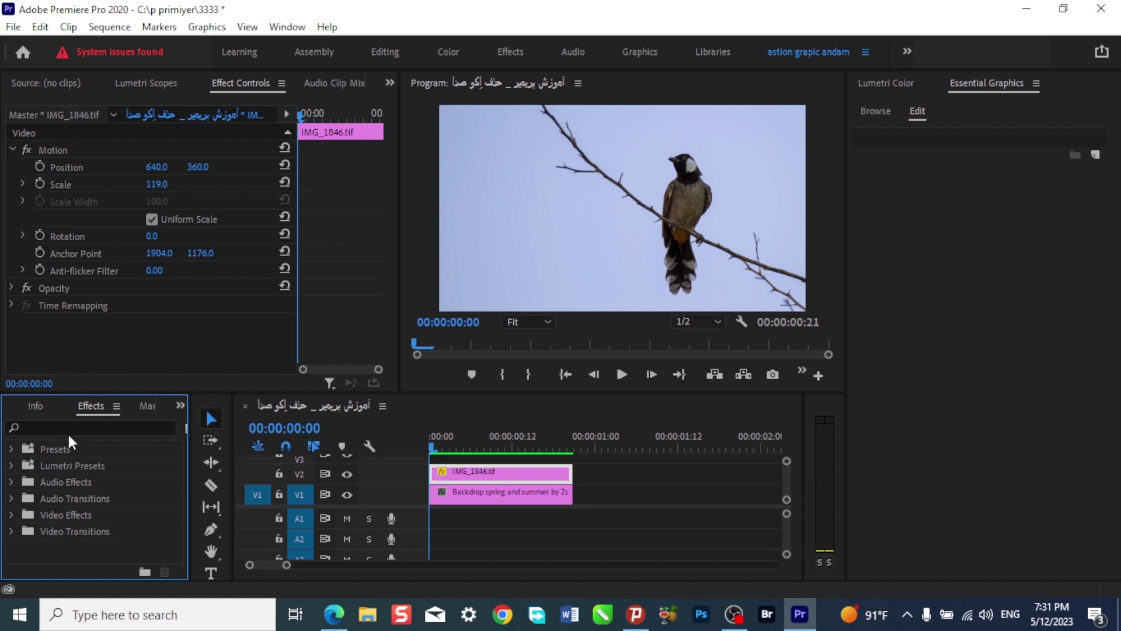
Find the Circle video effect and apply it to the IMG_1846.tif clip on track V2.
left_click(69, 428)
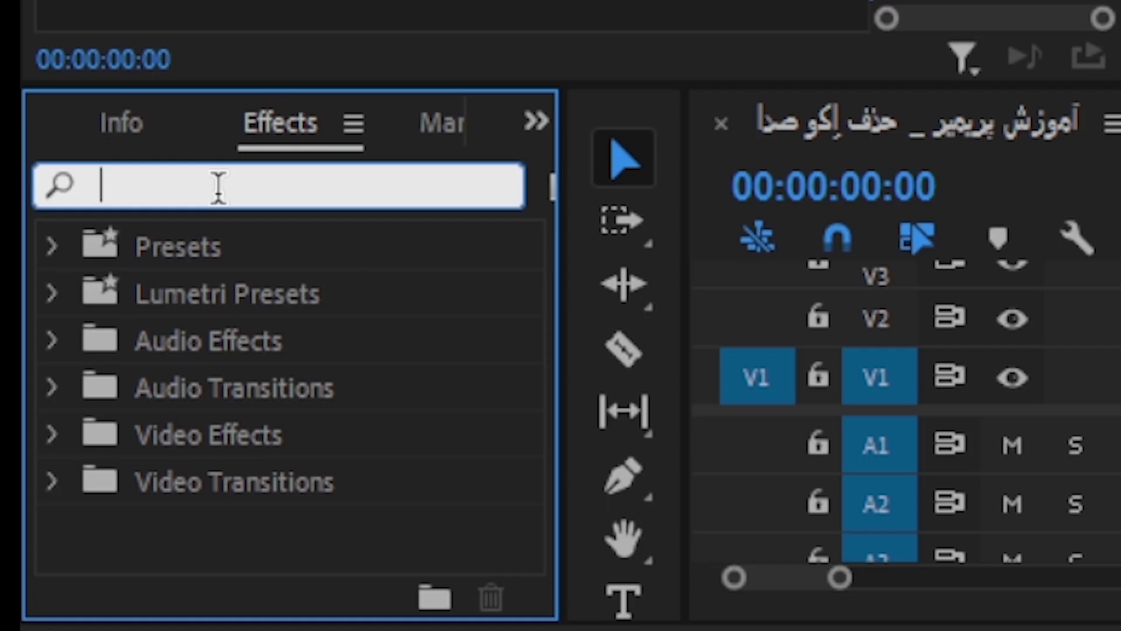
type("cir")
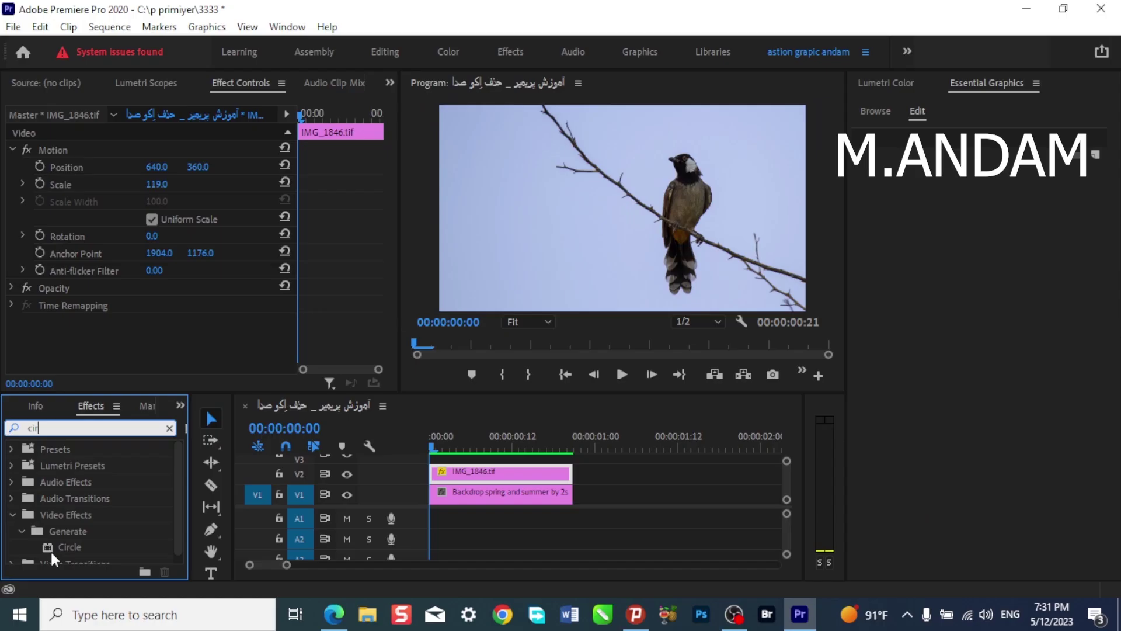
left_click(51, 545)
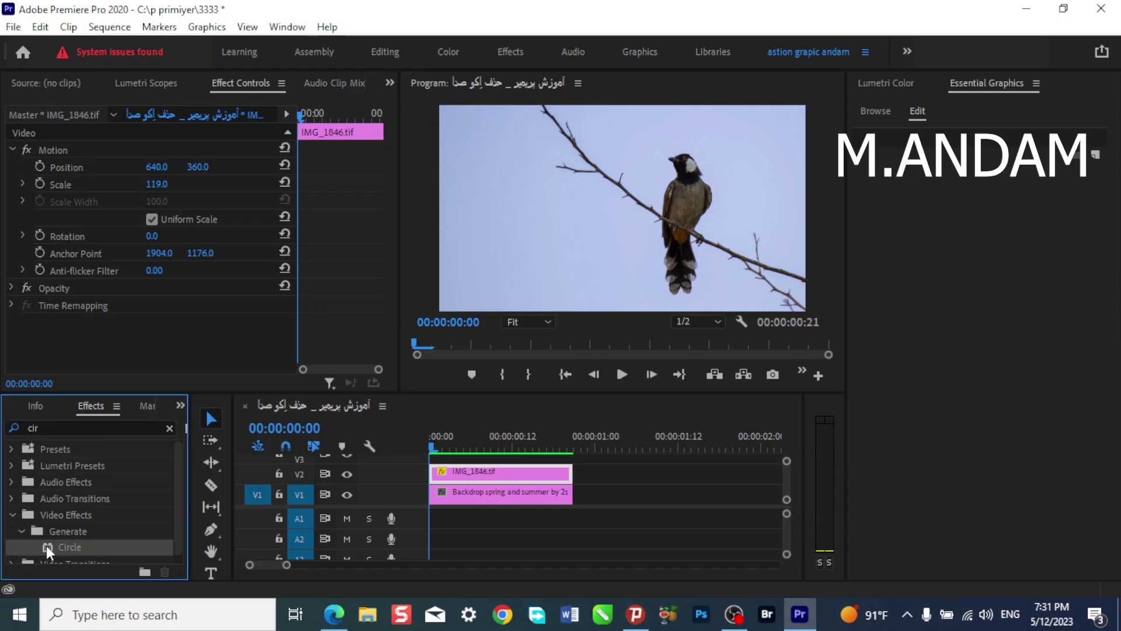
left_click_drag(47, 545, 482, 473)
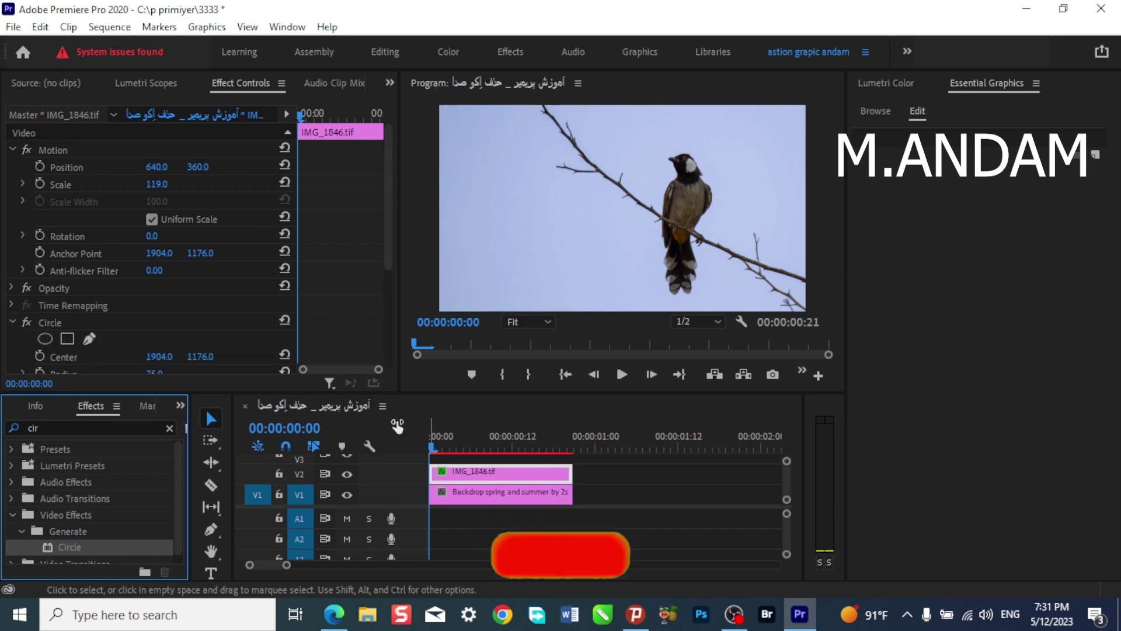
Set the Circle effect's blending mode to Stencil Alpha so the bird image is masked by the circle.
left_click(10, 147)
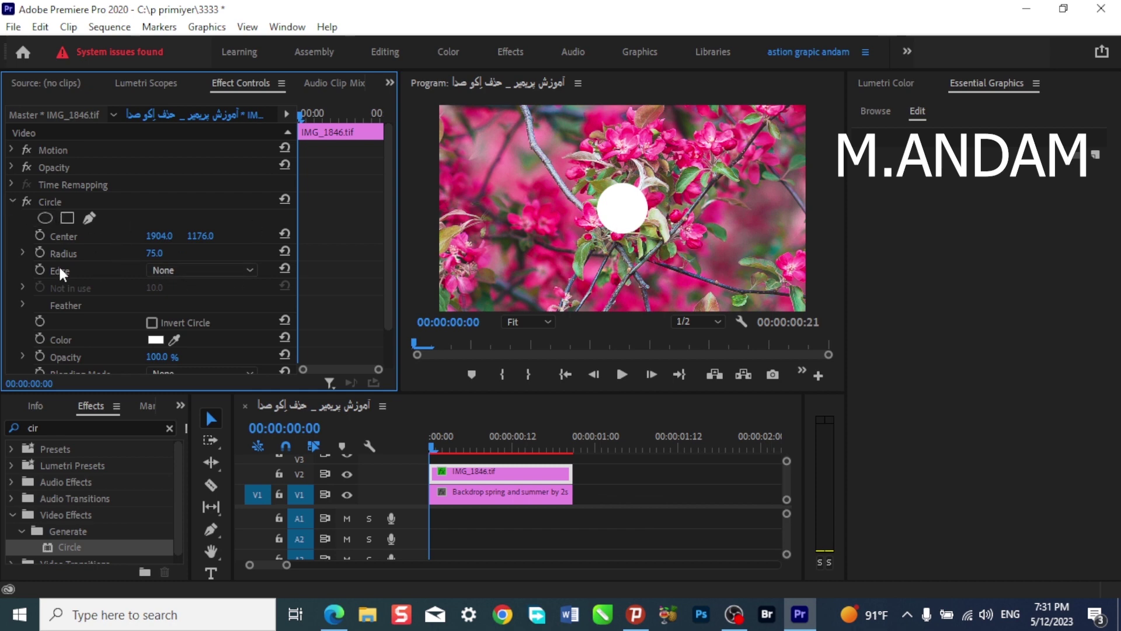
left_click(183, 273)
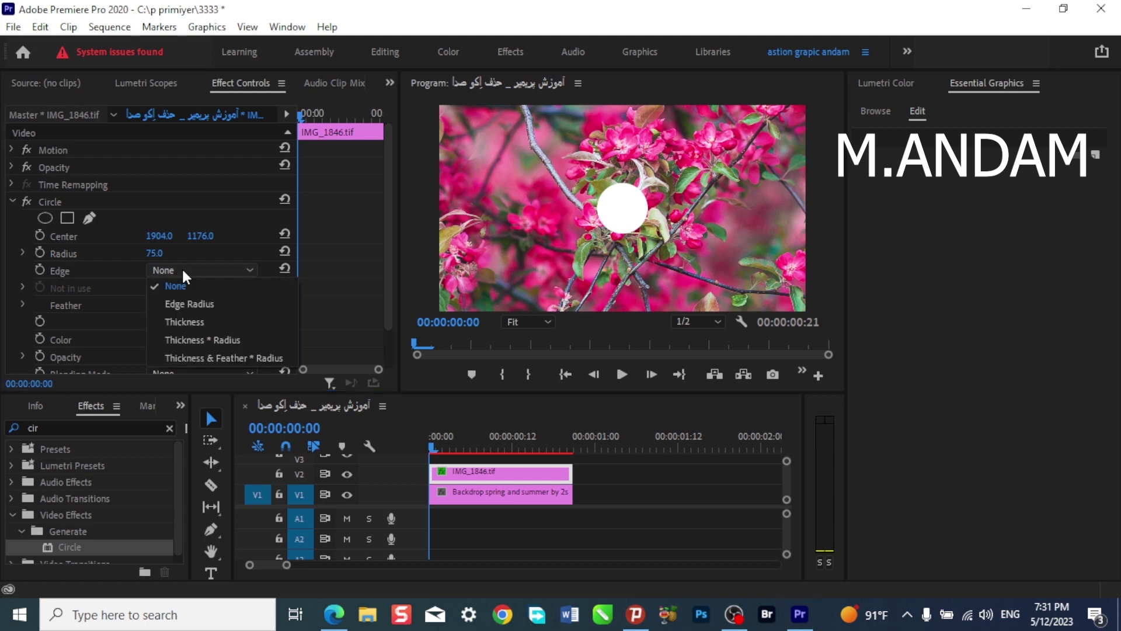
left_click(183, 272)
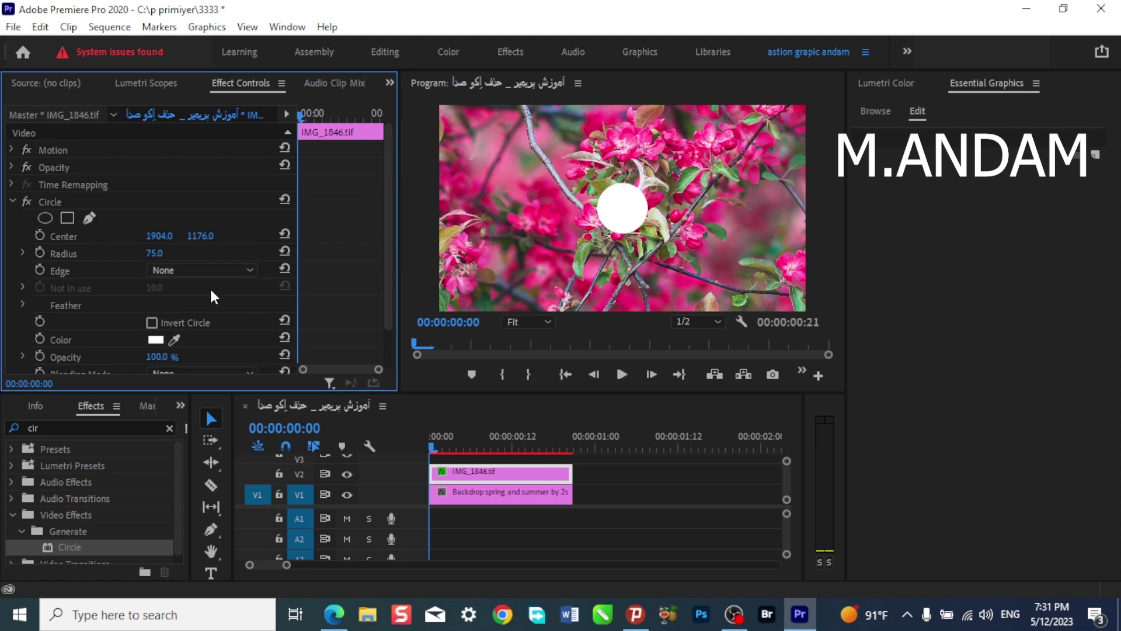
scroll(384, 272, "down", 3)
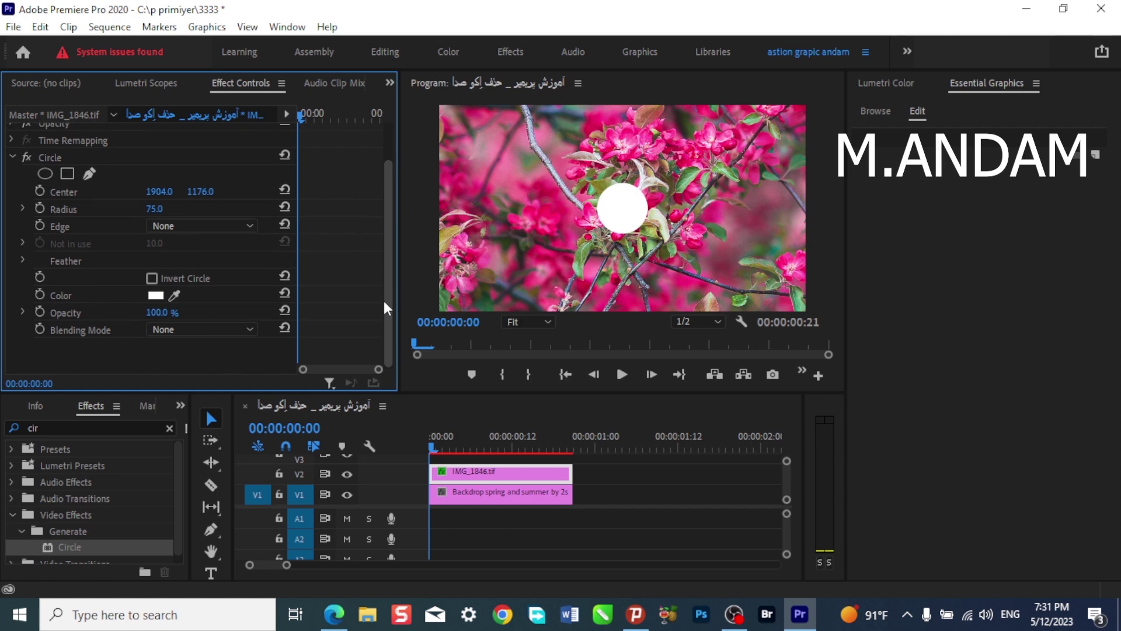
left_click_drag(383, 286, 383, 272)
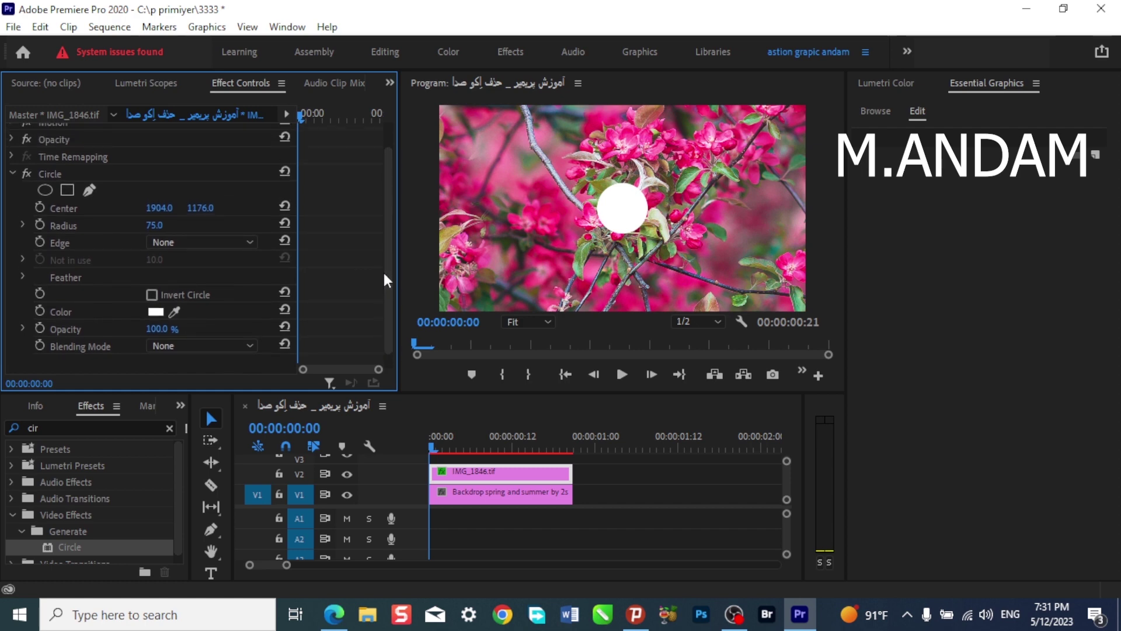
left_click(205, 347)
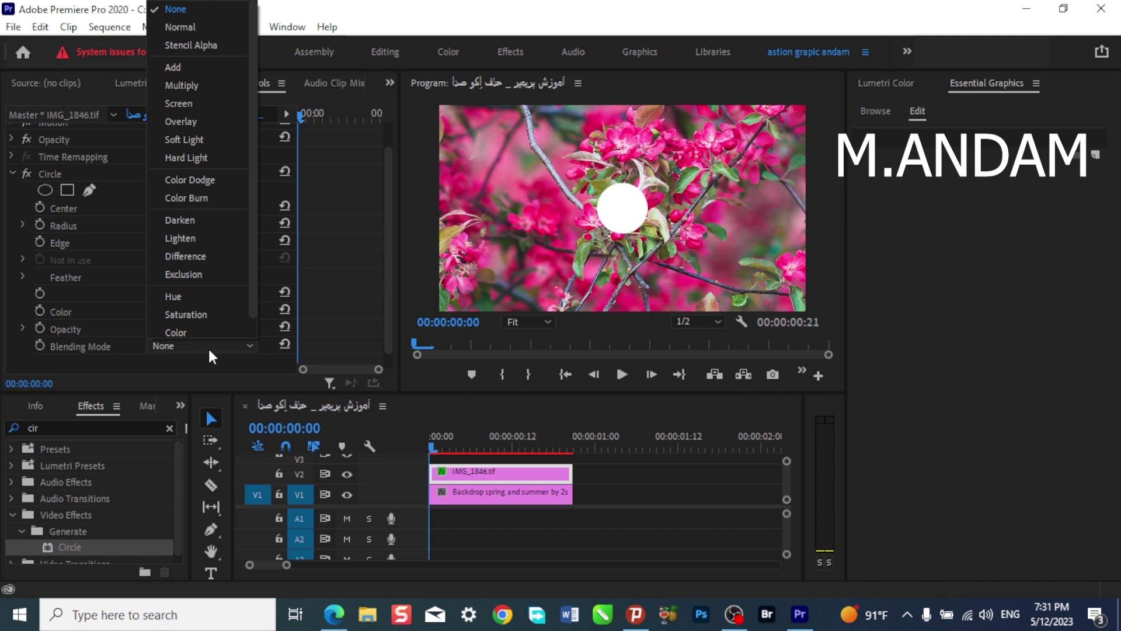
left_click(202, 44)
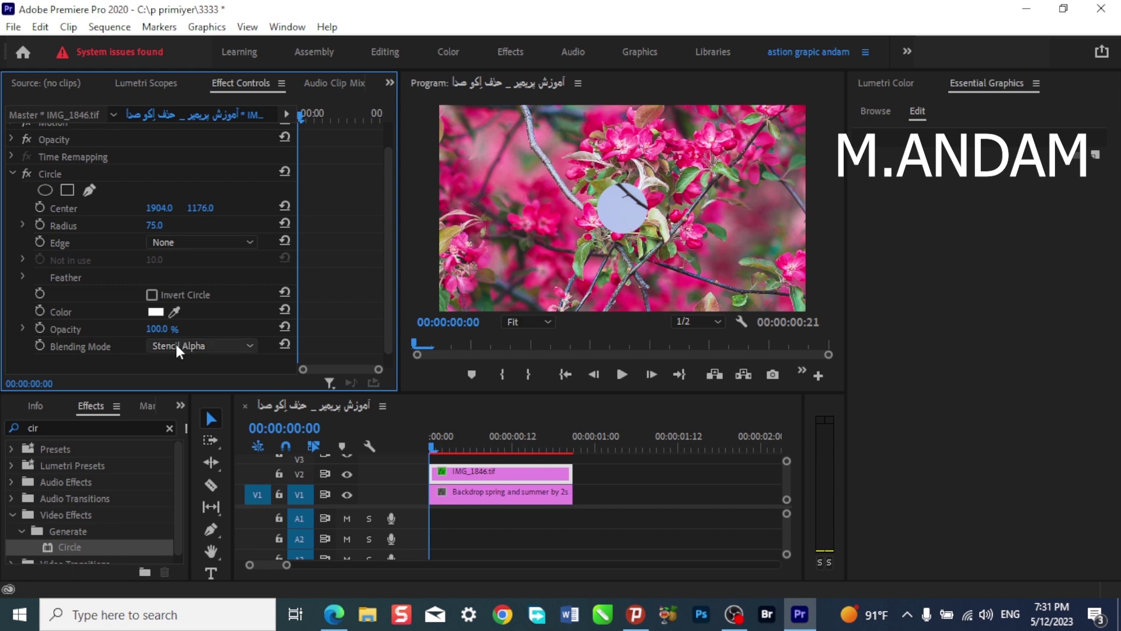
Set the Circle effect's radius to 128 and its center to 2471, 957, framing the bird.
left_click_drag(151, 229, 185, 208)
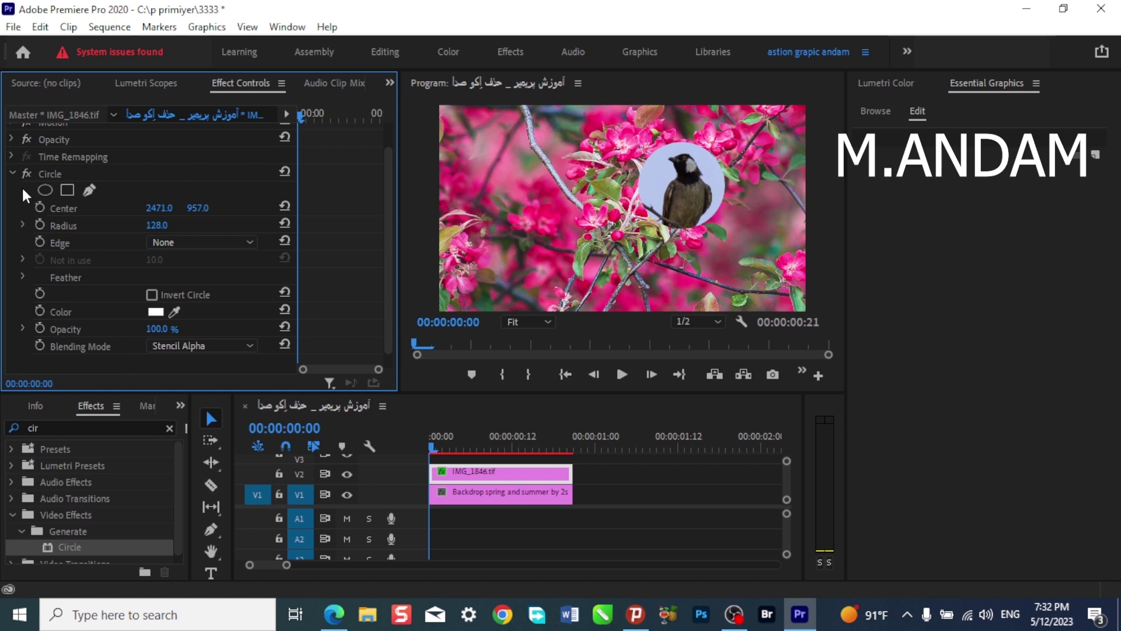
left_click(10, 174)
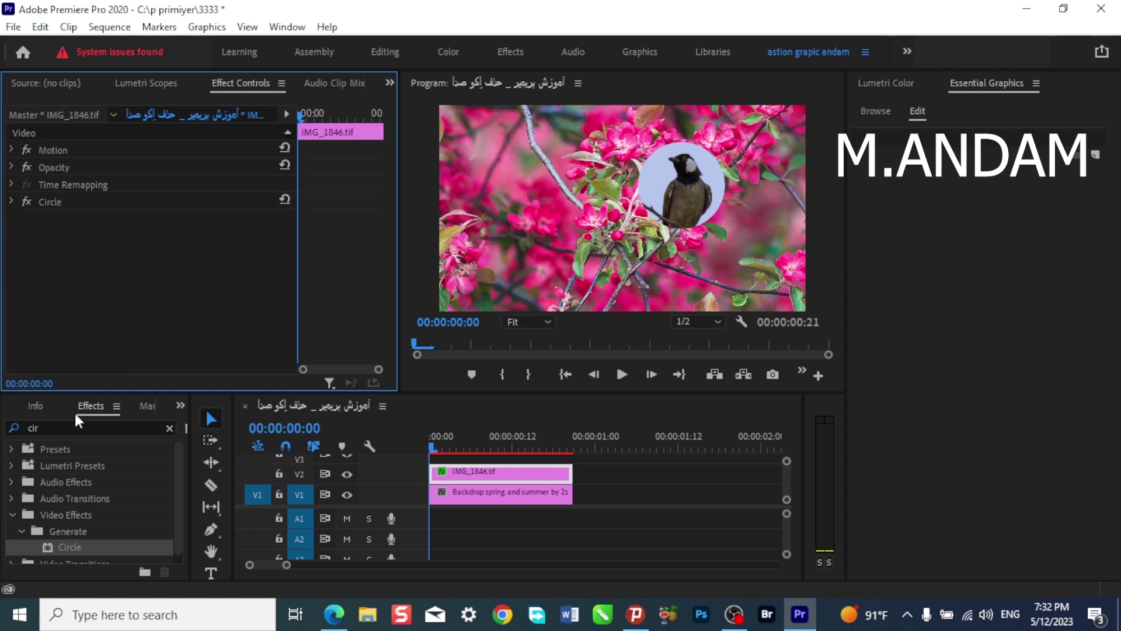
Find the Paint Bucket video effect and apply it to the IMG_1846.tif clip on track V2.
left_click(169, 429)
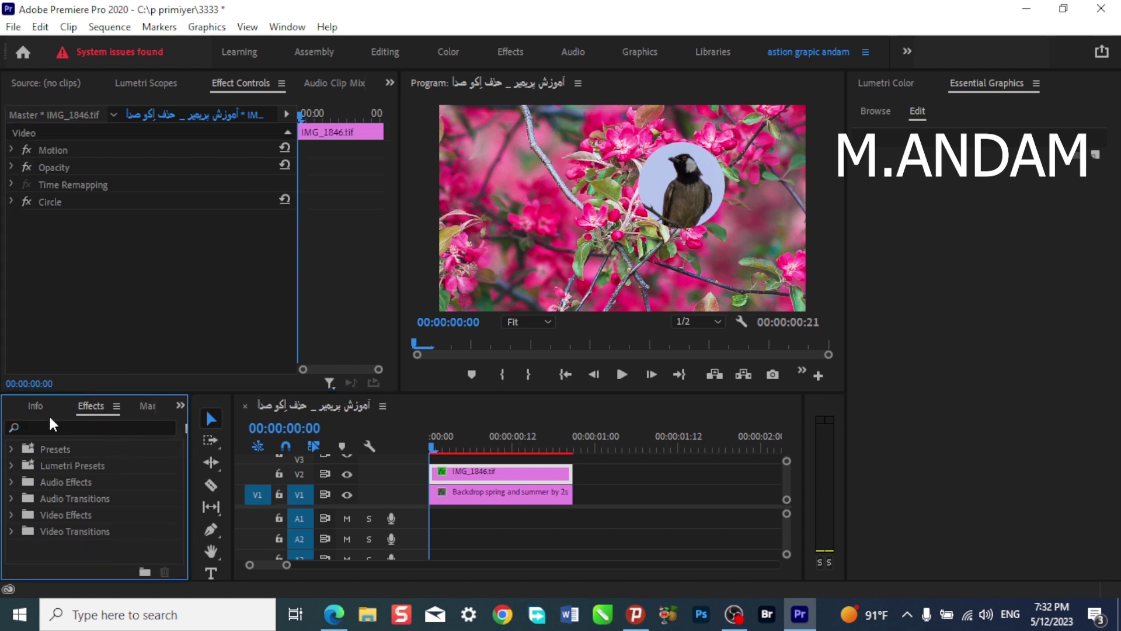
left_click(72, 427)
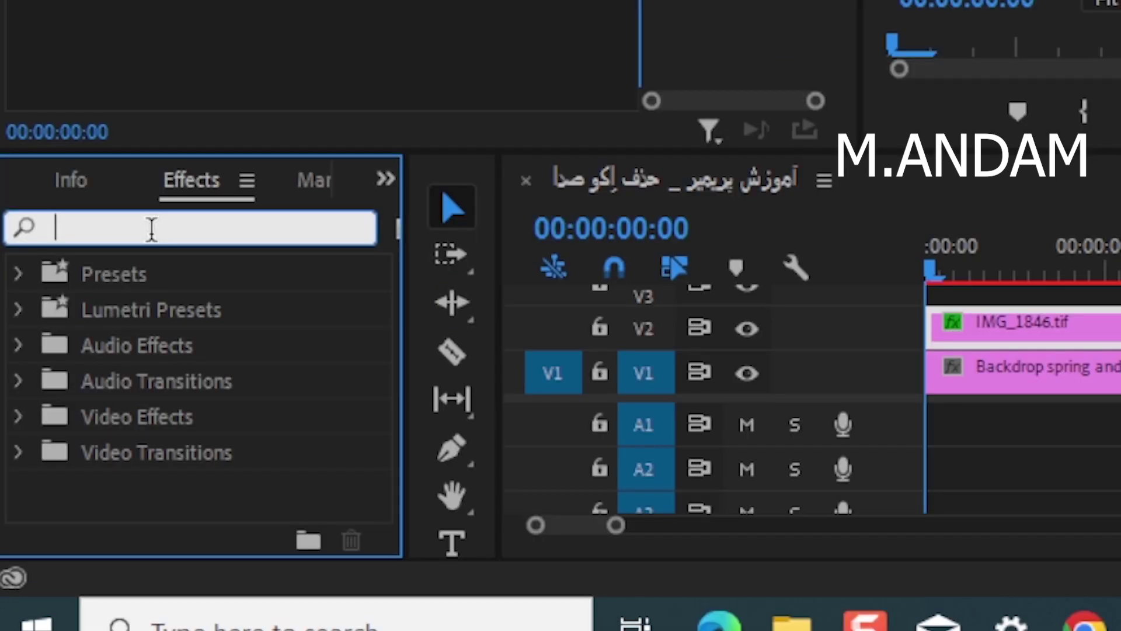
type("pa")
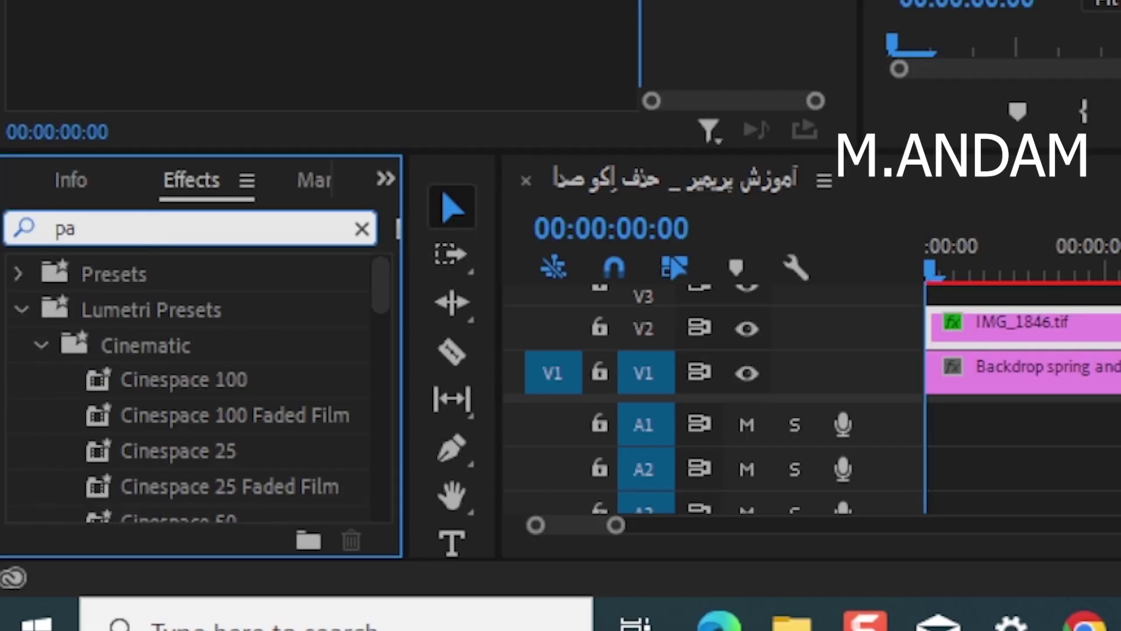
type("in")
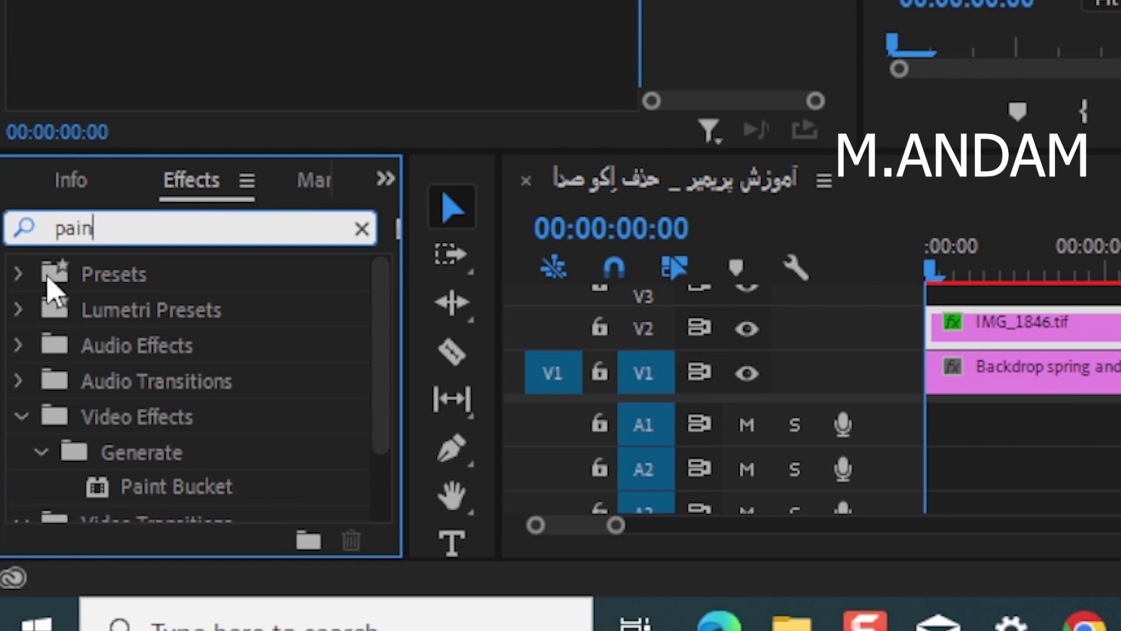
type("t")
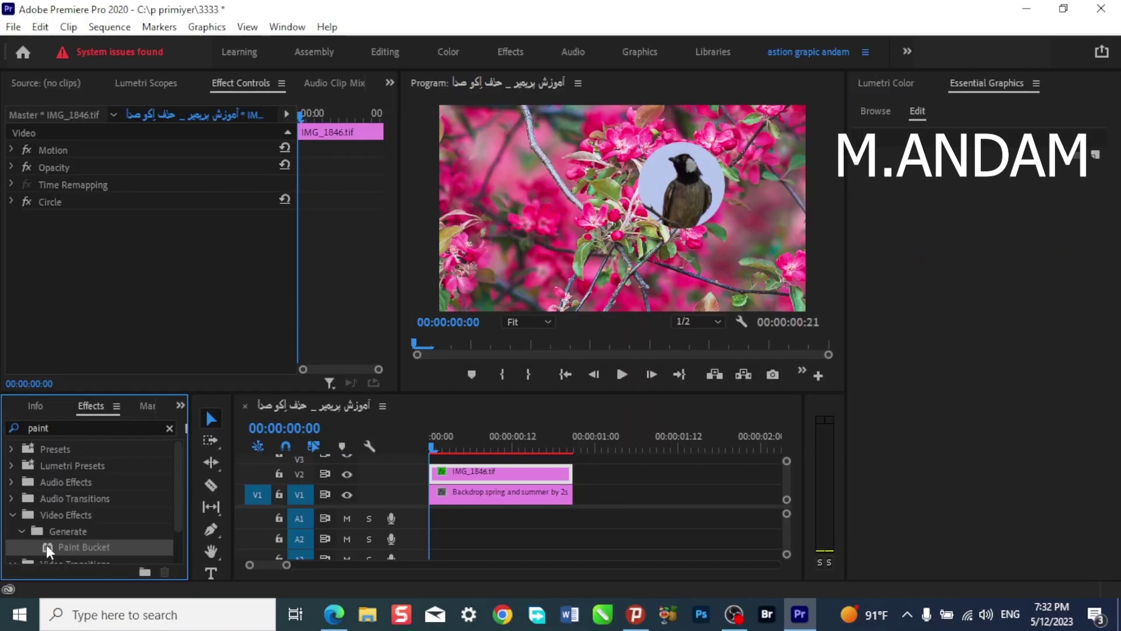
mouse_move(96, 484)
left_mouse_down()
mouse_move(502, 493)
mouse_move(541, 474)
left_mouse_up()
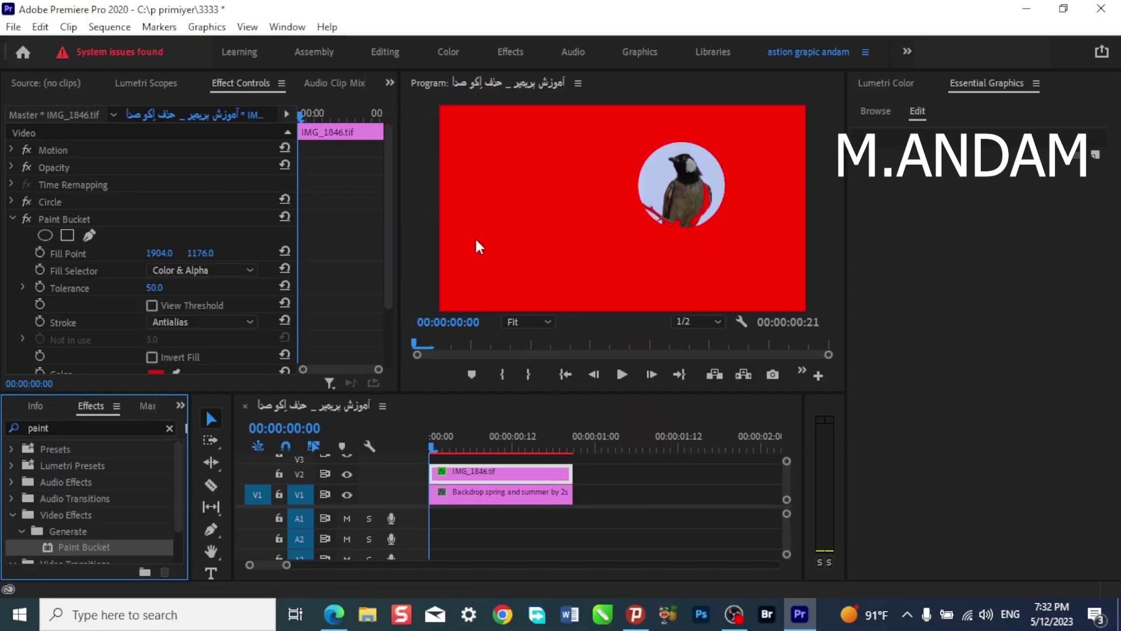
Set the Paint Bucket effect's fill selector to Alpha Channel and its stroke option to Stroke.
left_click(45, 224)
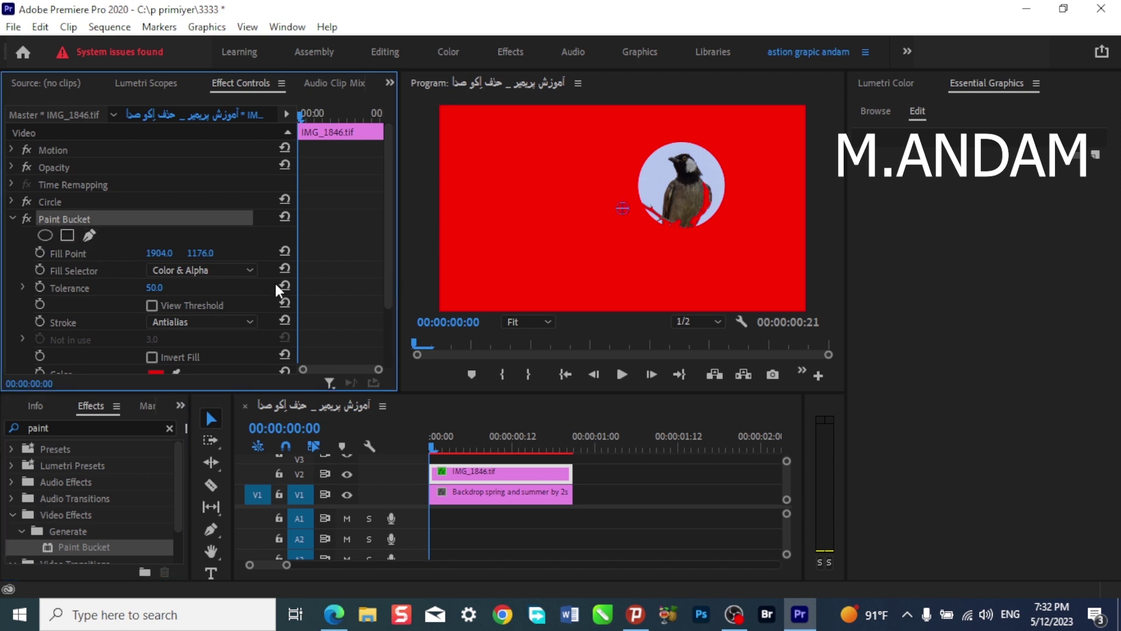
left_click_drag(384, 200, 388, 247)
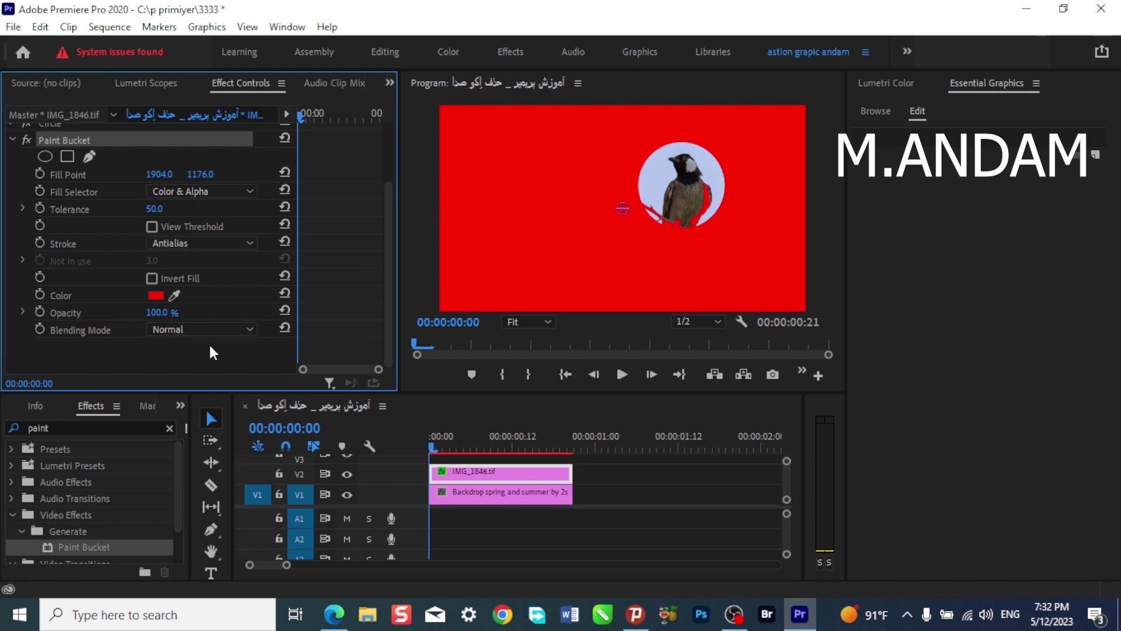
left_click(226, 194)
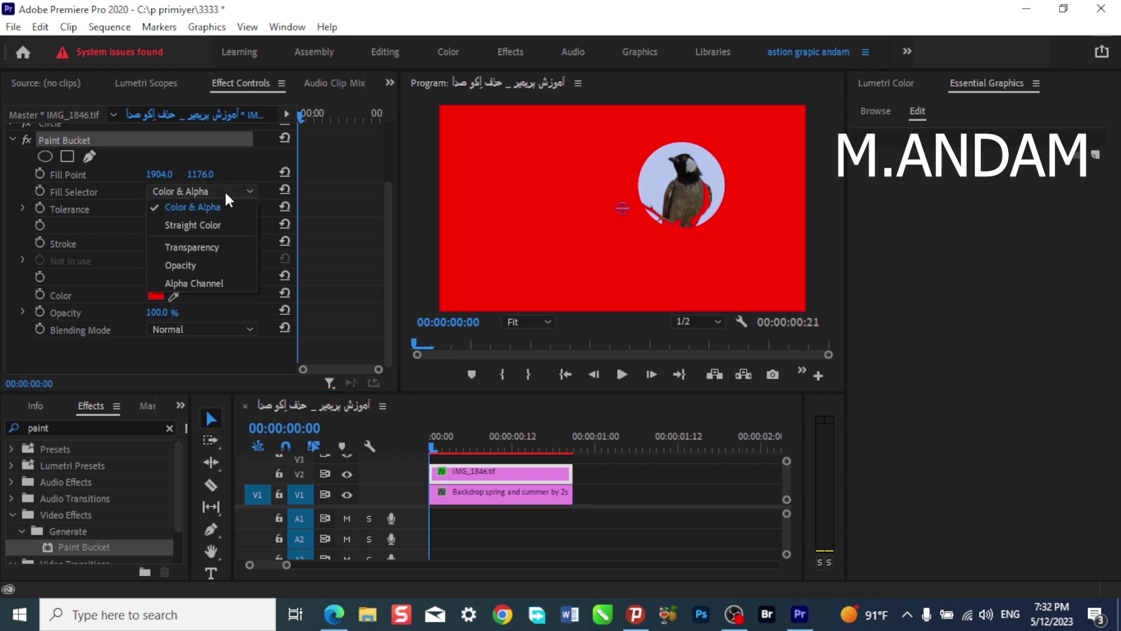
left_click(196, 285)
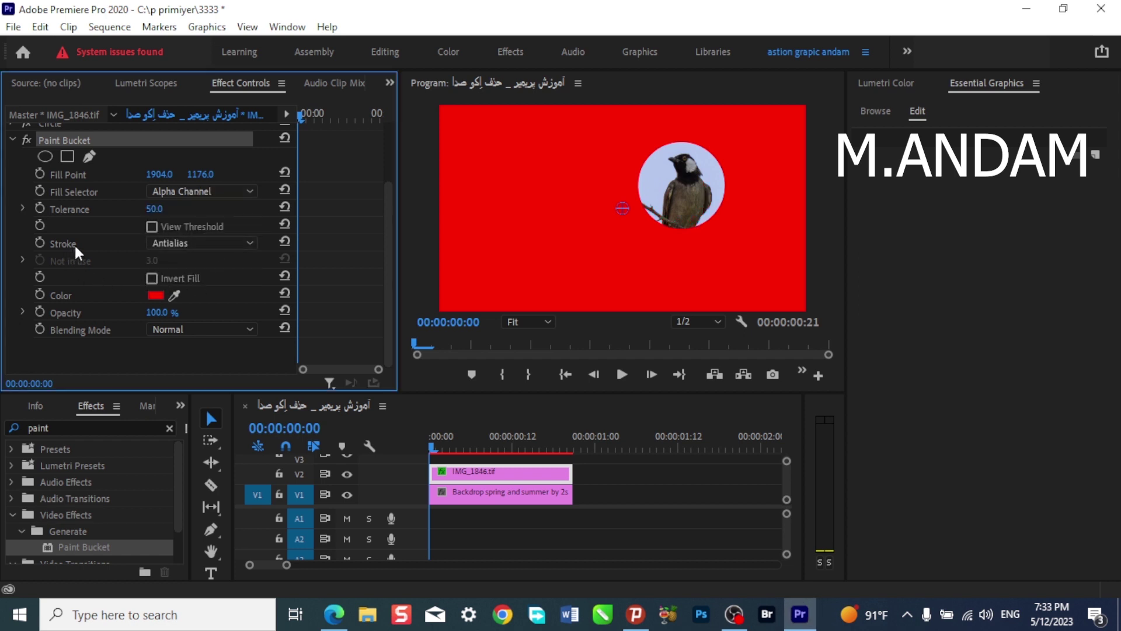
left_click(208, 244)
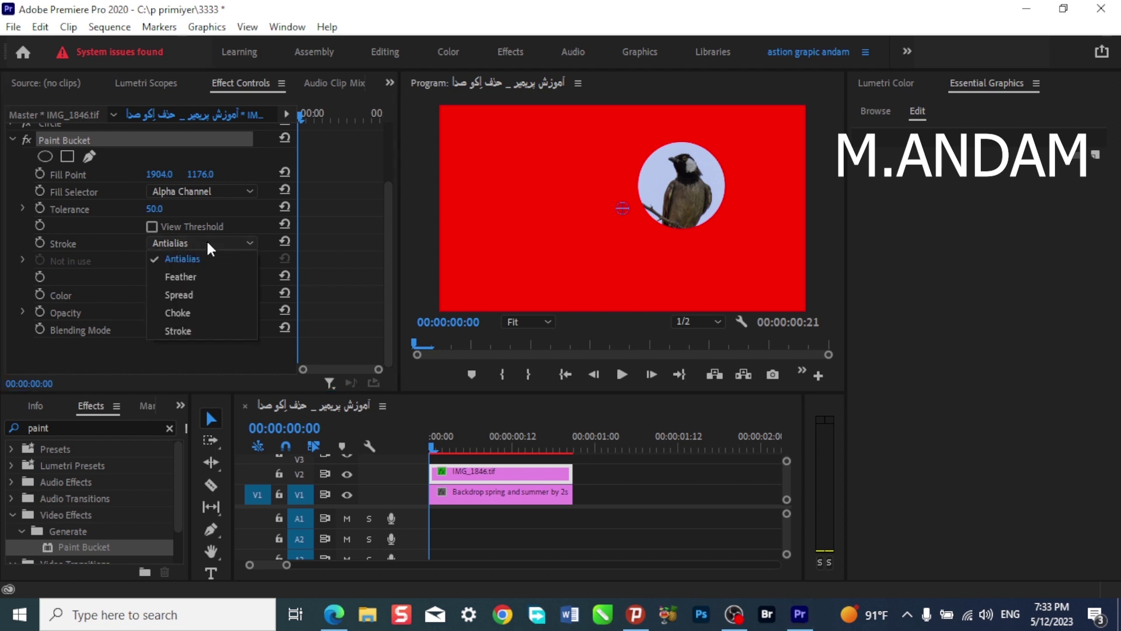
left_click(187, 331)
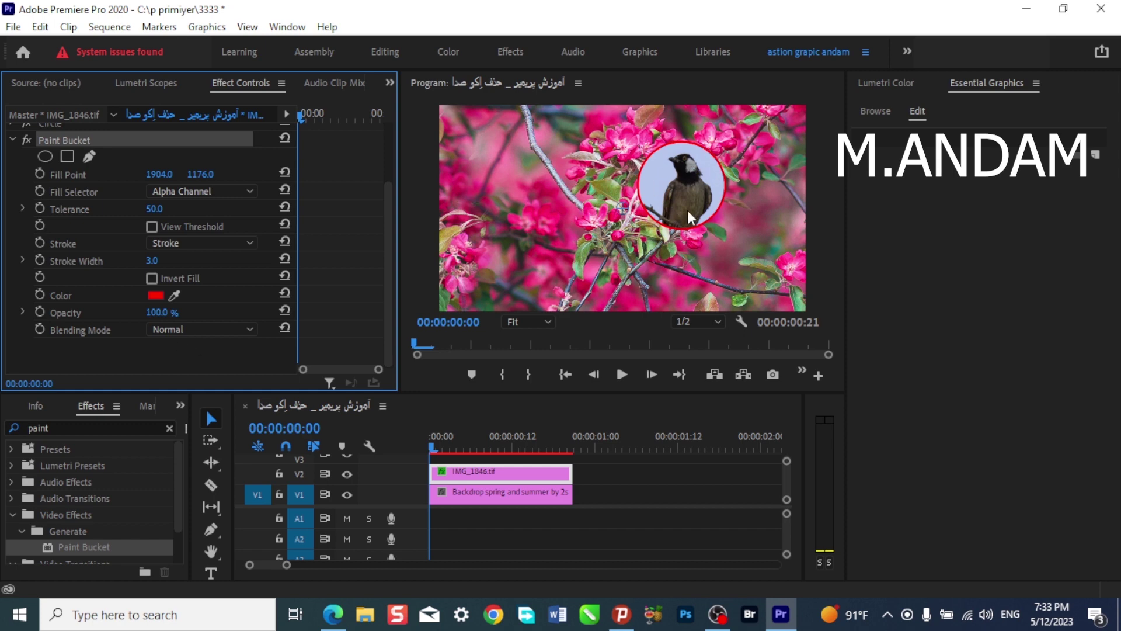
Change the Paint Bucket color to near-white F8F8F8 and slightly increase the stroke width of the circle's outline.
left_click(154, 296)
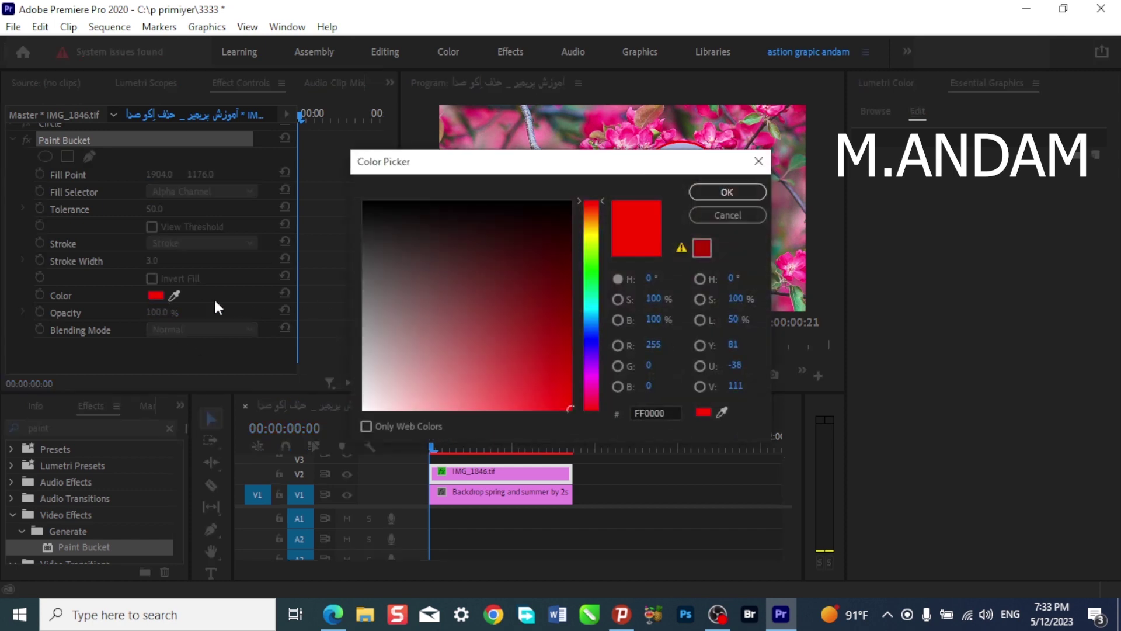
left_click(362, 403)
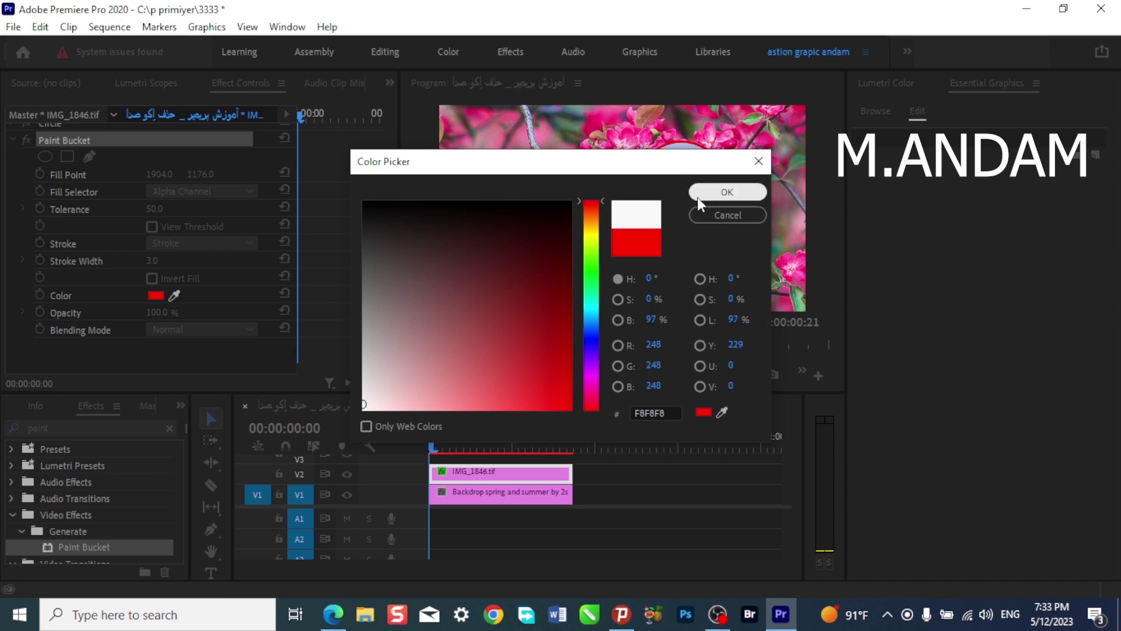
left_click(736, 191)
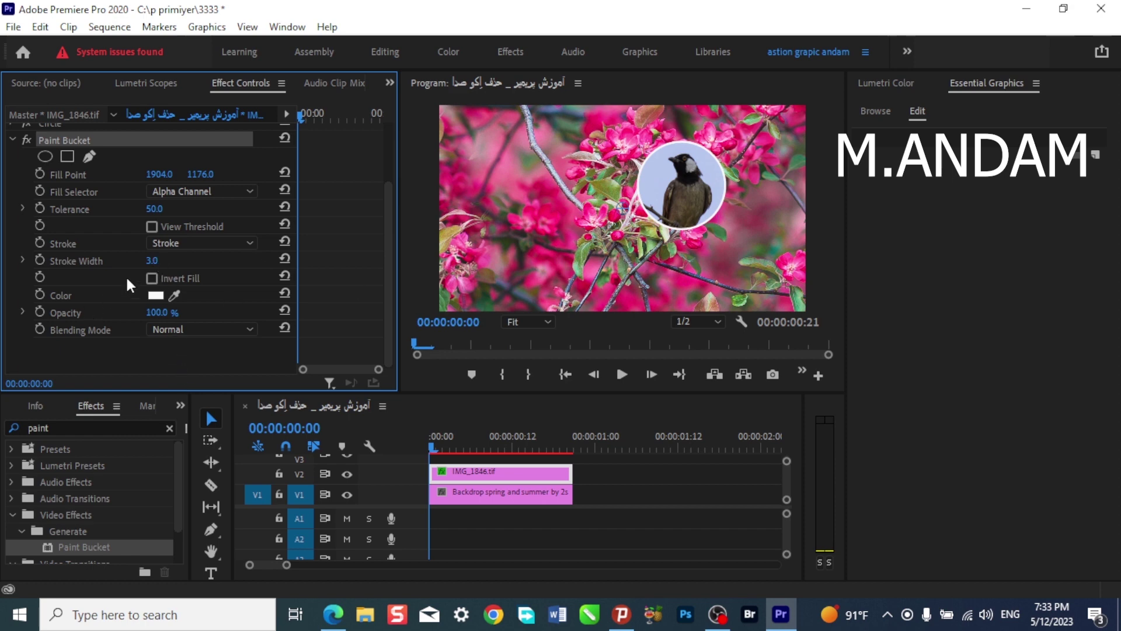
mouse_move(155, 264)
left_mouse_down()
mouse_move(222, 264)
mouse_move(147, 264)
mouse_move(159, 264)
left_mouse_up()
left_click(15, 139)
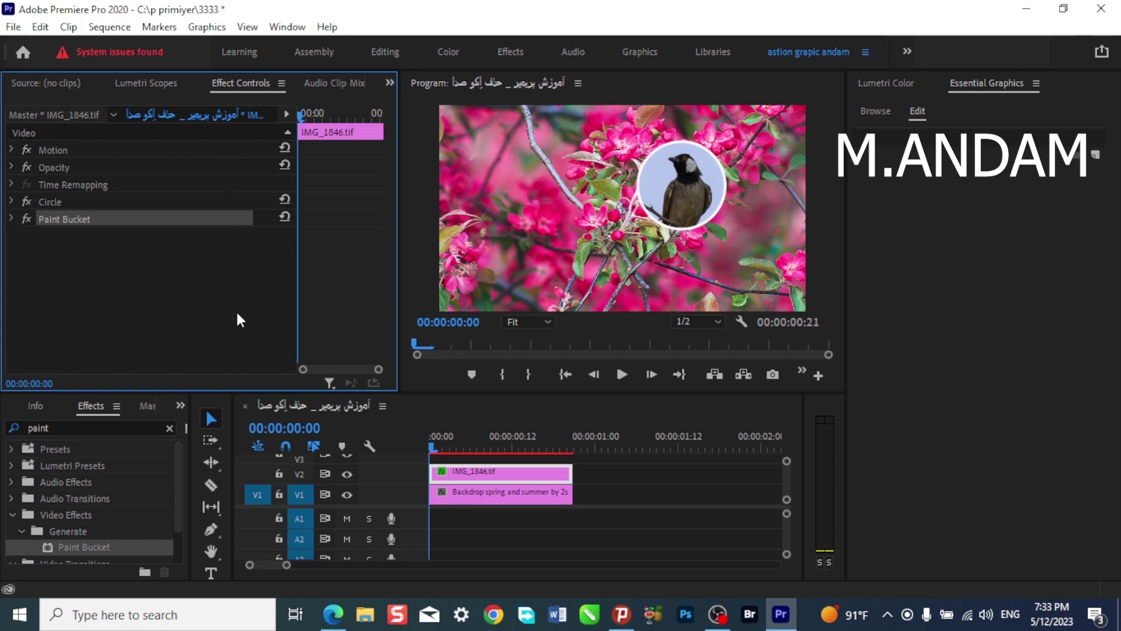
Find the Drop Shadow video effect and apply it to the IMG_1846.tif clip on track V2.
left_click(169, 429)
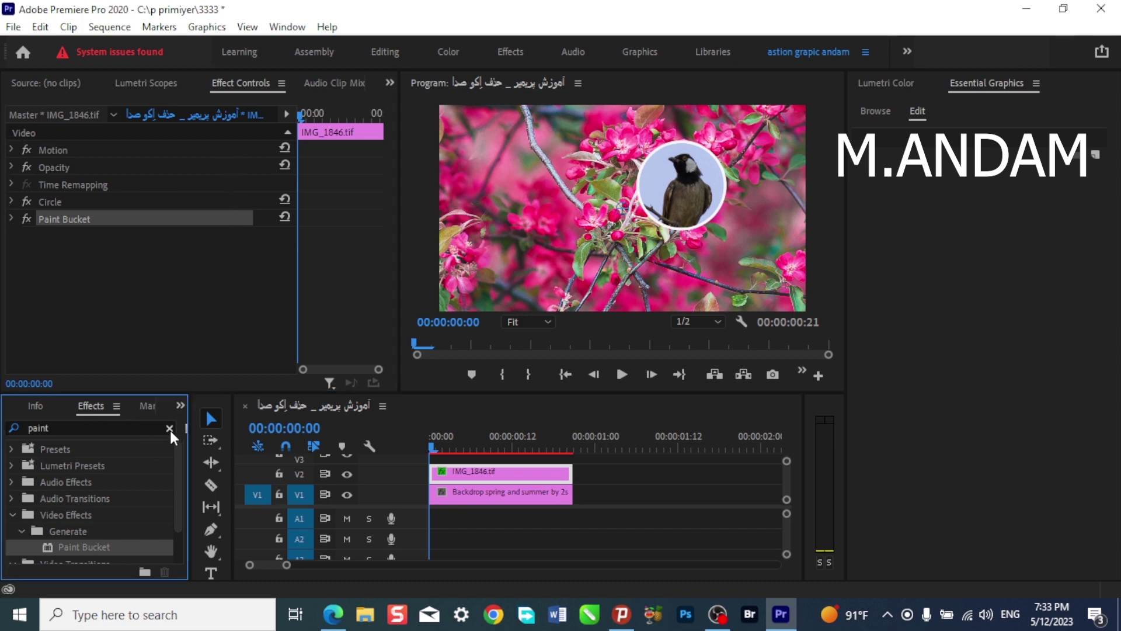
left_click(64, 427)
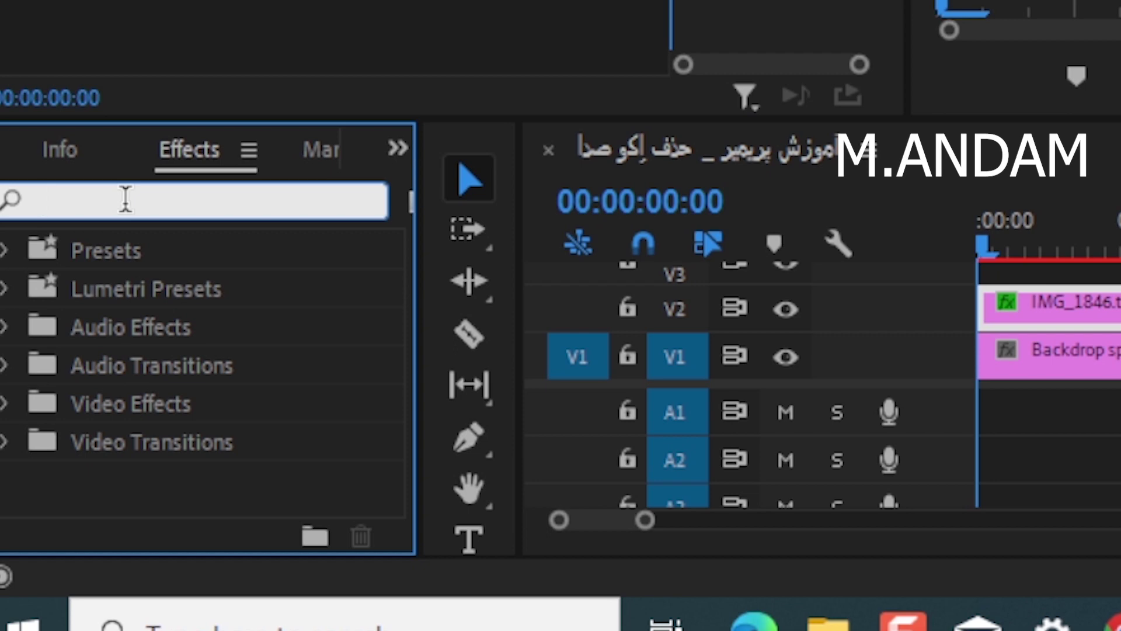
type("dr")
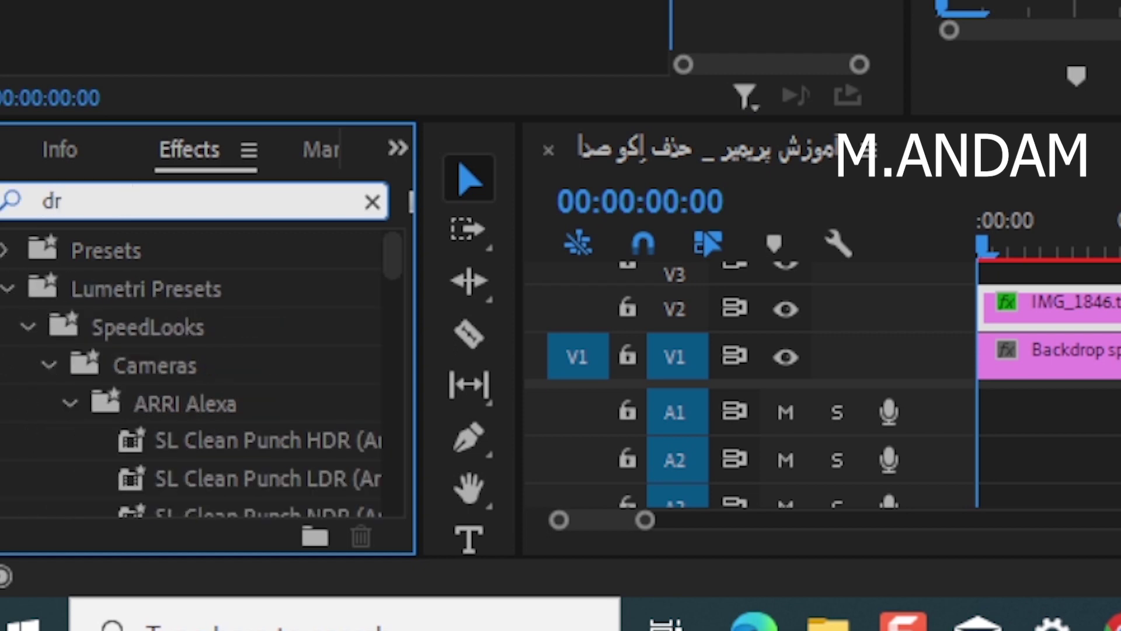
type("oup")
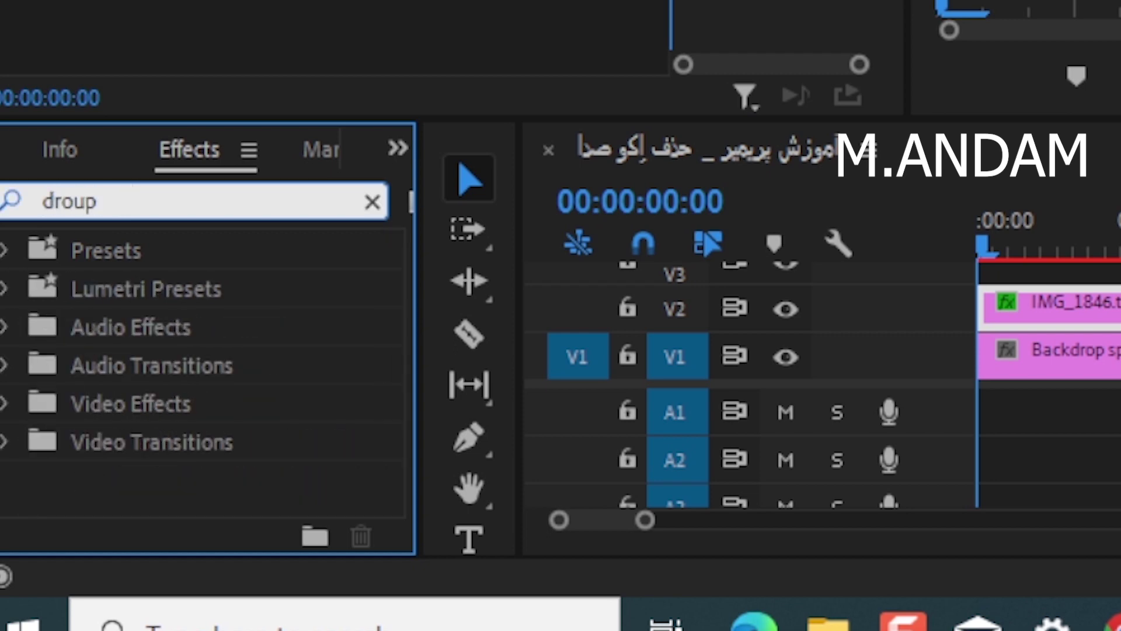
key("BackSpace")
key("BackSpace")
key("BackSpace")
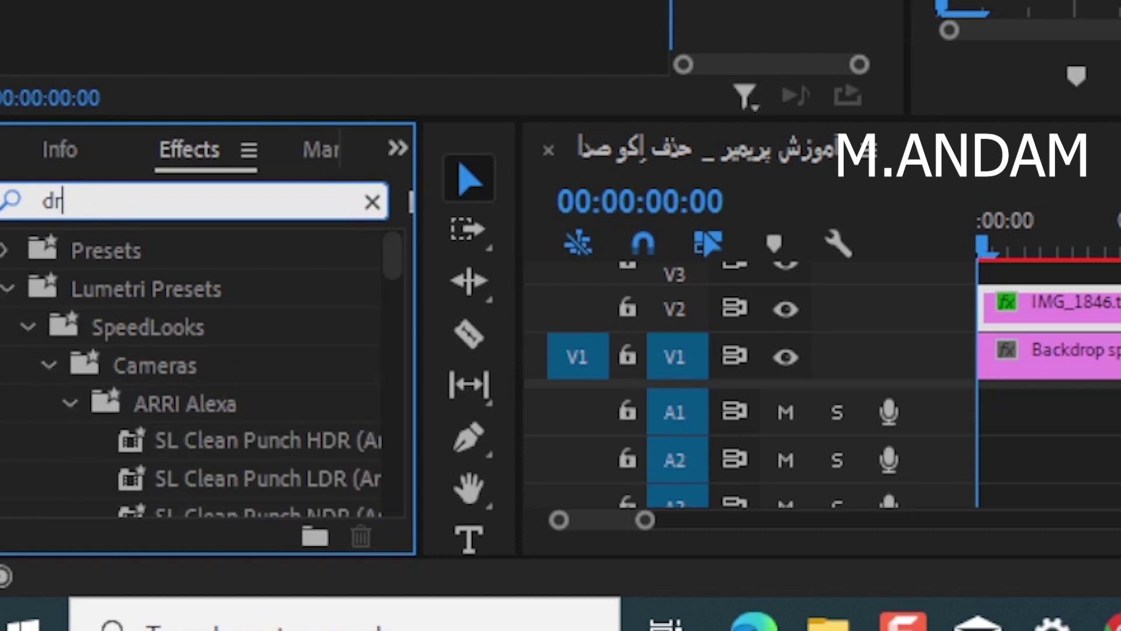
type("op")
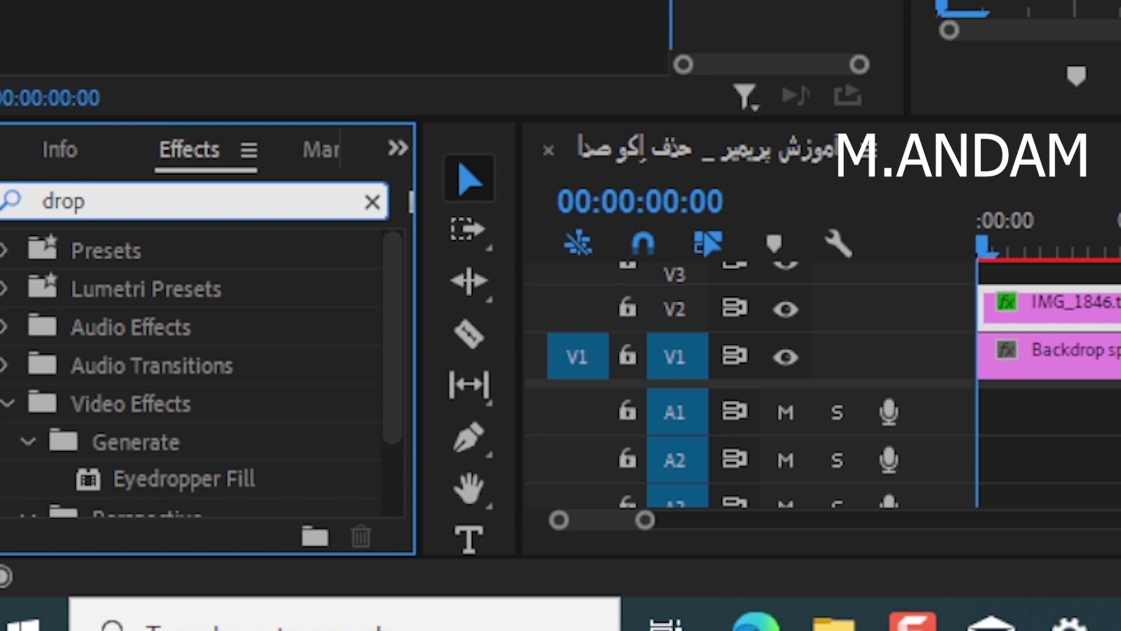
type(" s")
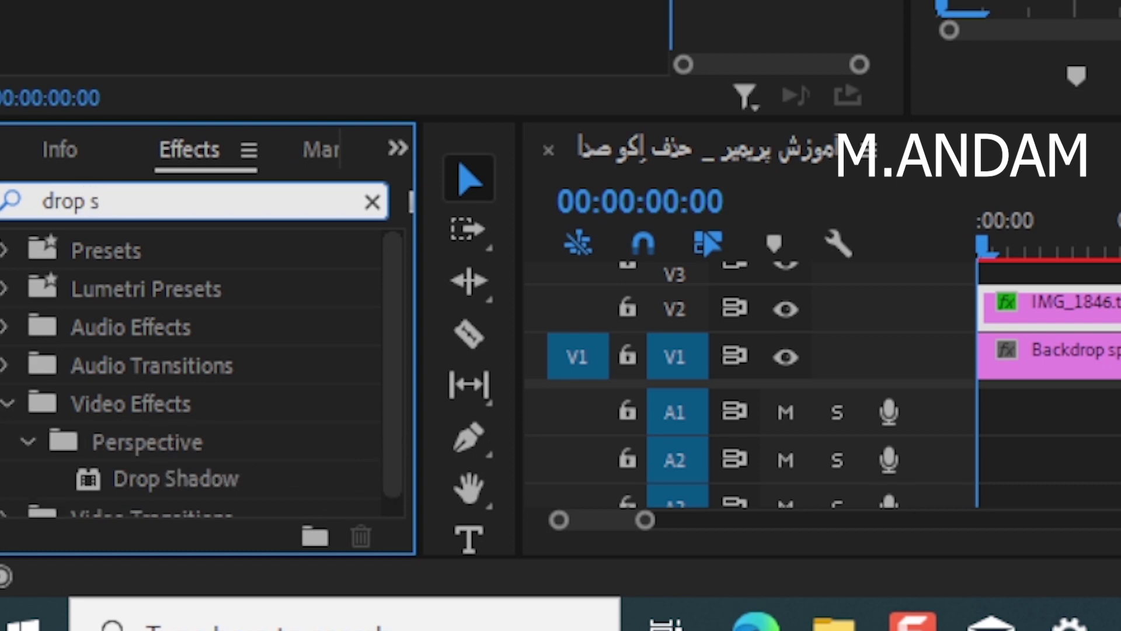
left_click(216, 490)
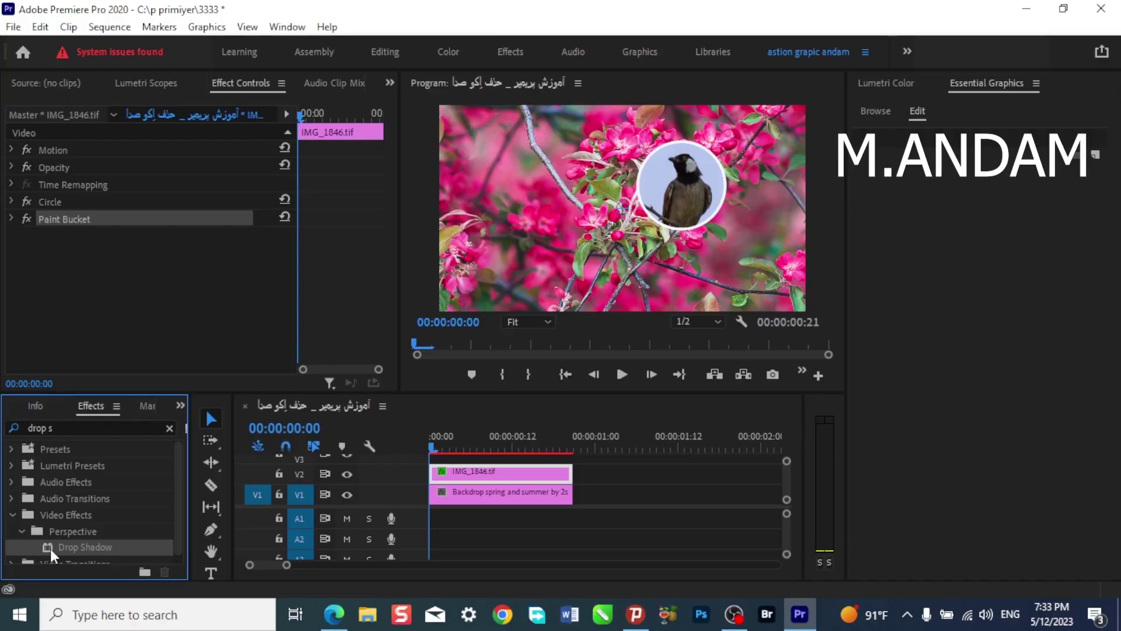
left_click_drag(48, 548, 488, 468)
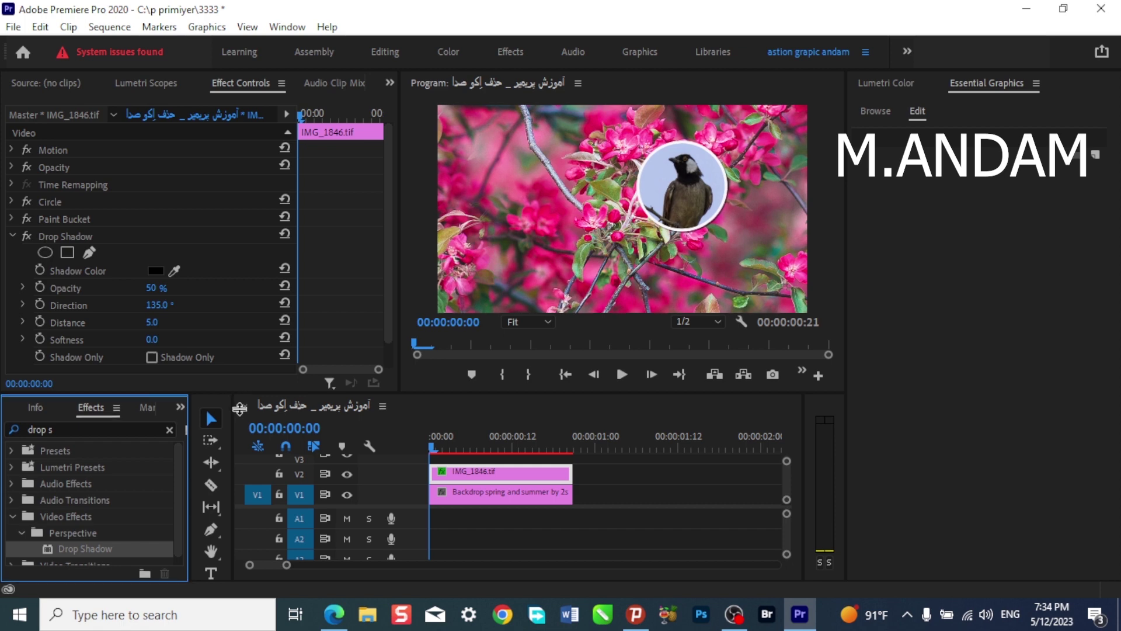
Set the Drop Shadow effect's opacity to 100%, direction to 149°, distance to 11 and softness to 29.
left_click_drag(239, 394, 238, 496)
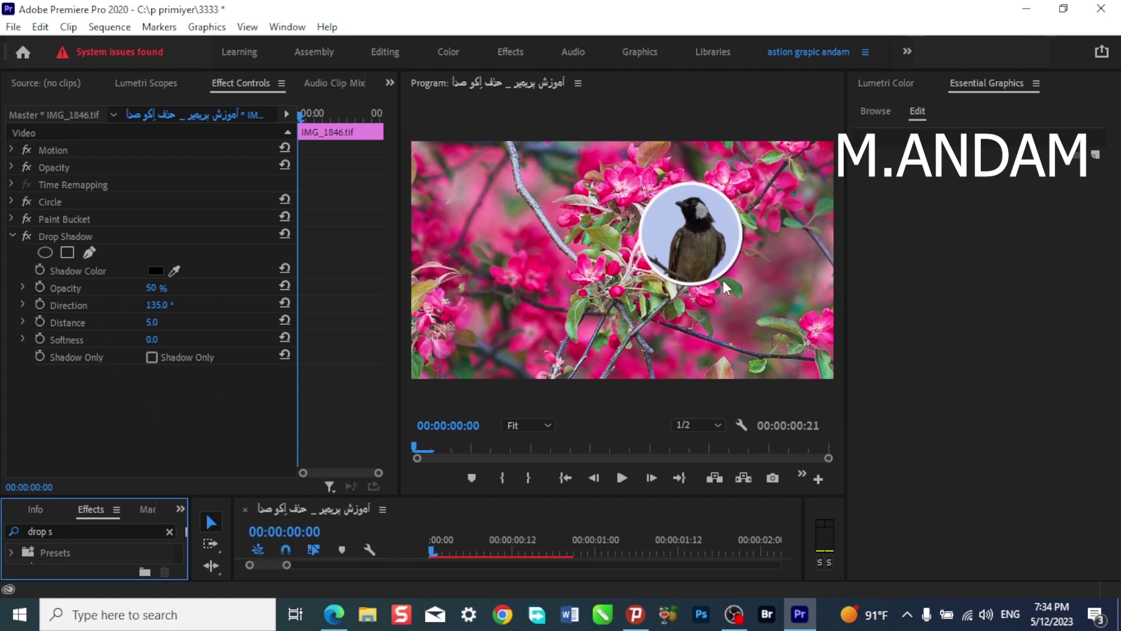
left_click(531, 431)
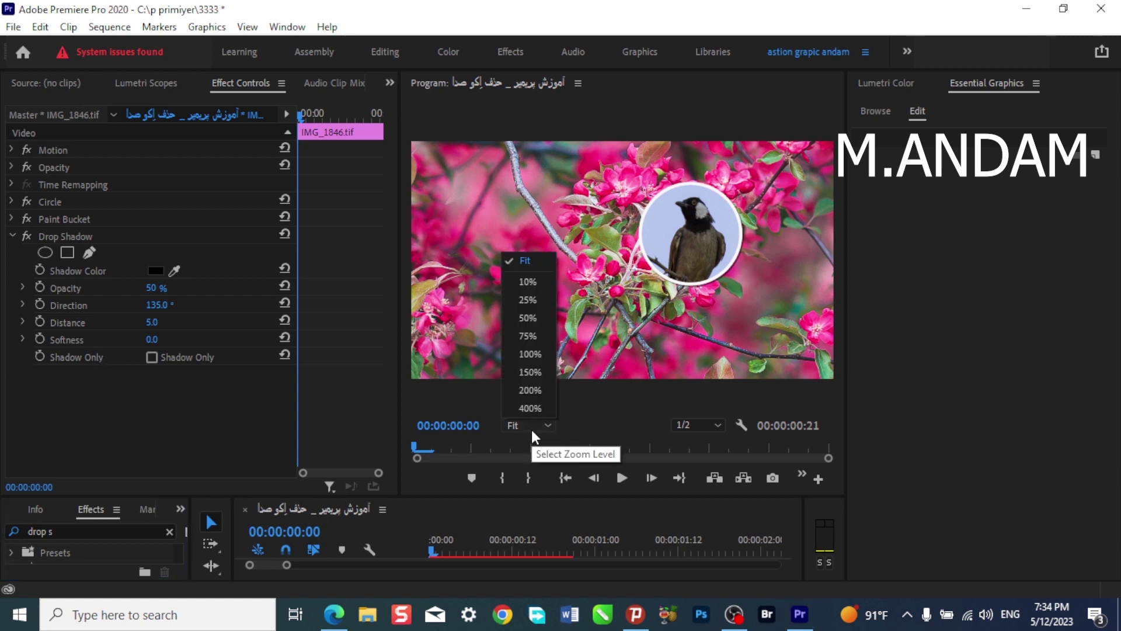
left_click(528, 318)
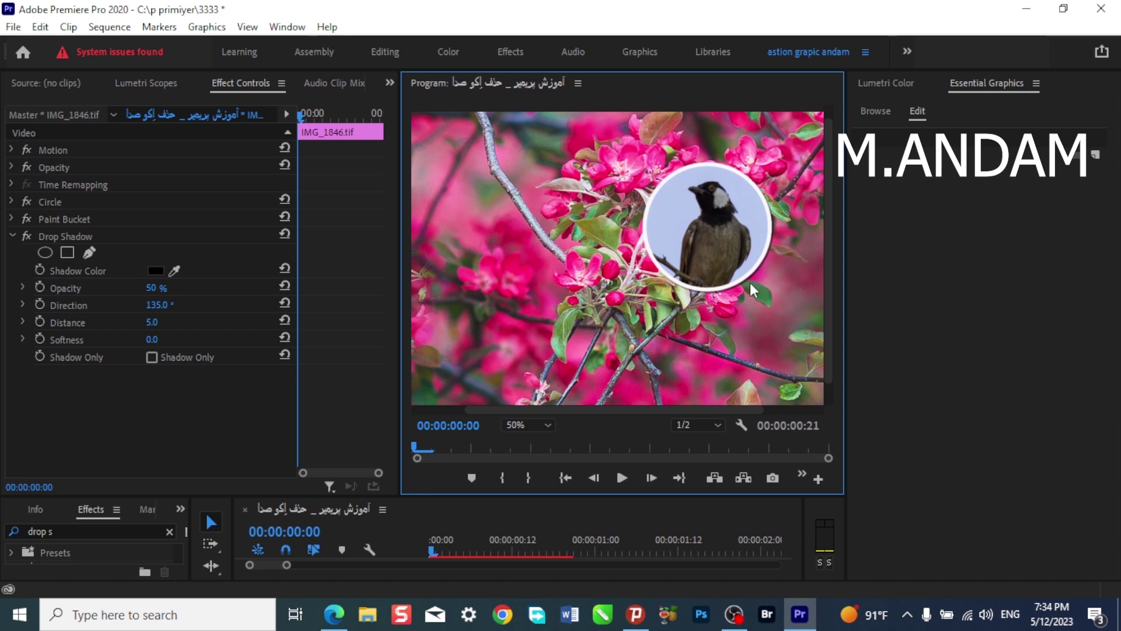
mouse_move(151, 288)
left_mouse_down()
mouse_move(186, 287)
mouse_move(155, 289)
mouse_move(169, 288)
mouse_move(149, 305)
mouse_move(77, 304)
mouse_move(159, 304)
left_mouse_up()
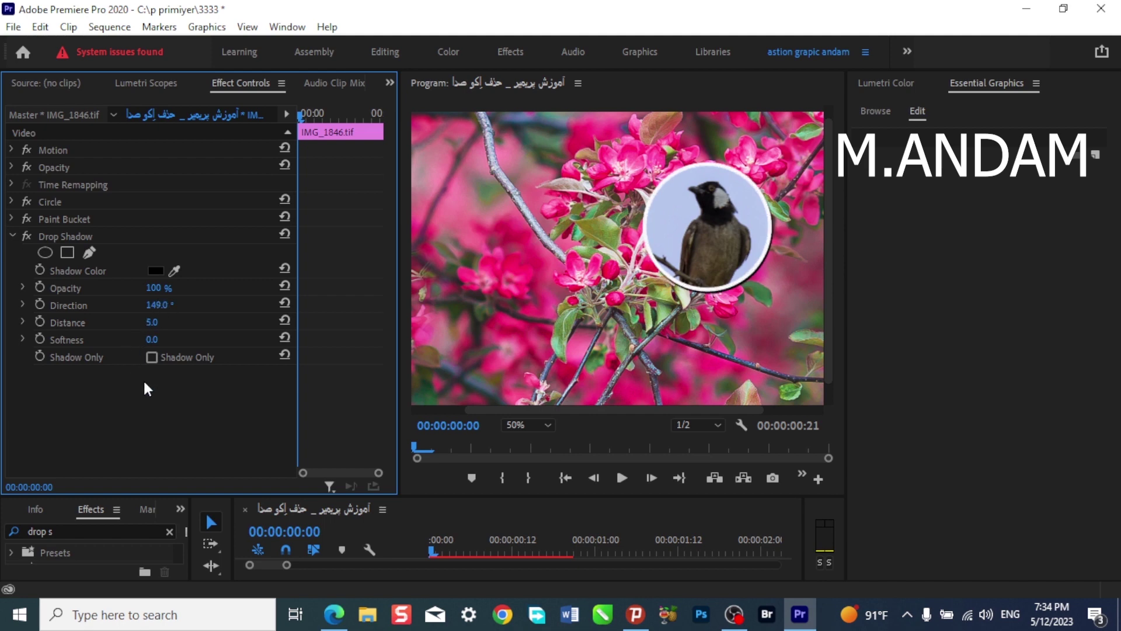
left_click_drag(150, 322, 157, 323)
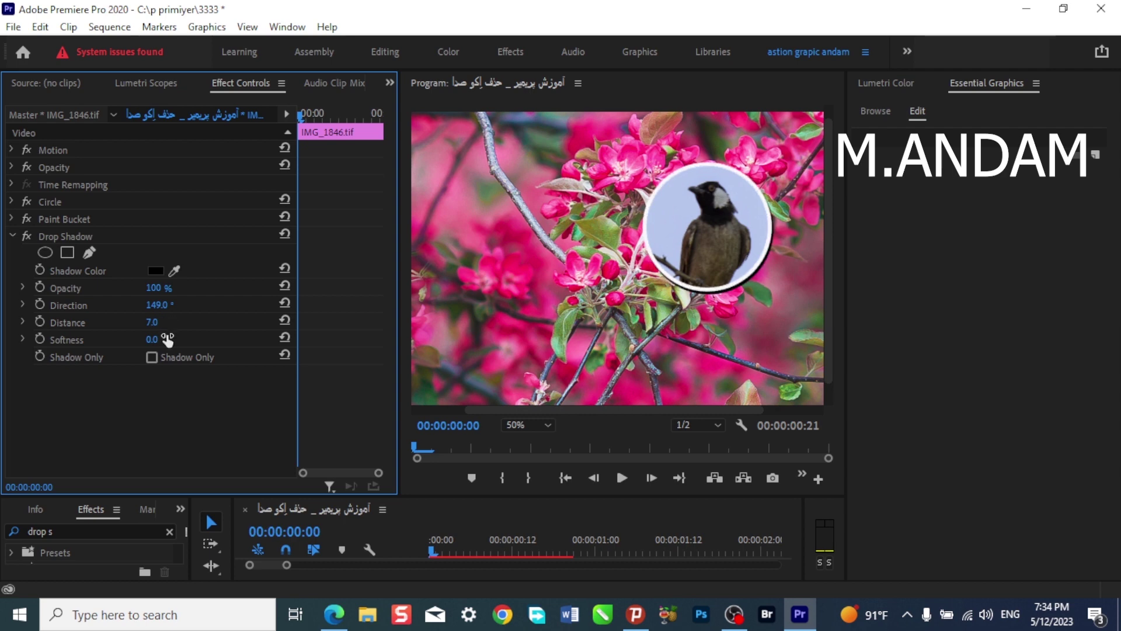
mouse_move(154, 322)
left_mouse_down()
mouse_move(140, 323)
mouse_move(174, 345)
mouse_move(161, 339)
left_mouse_up()
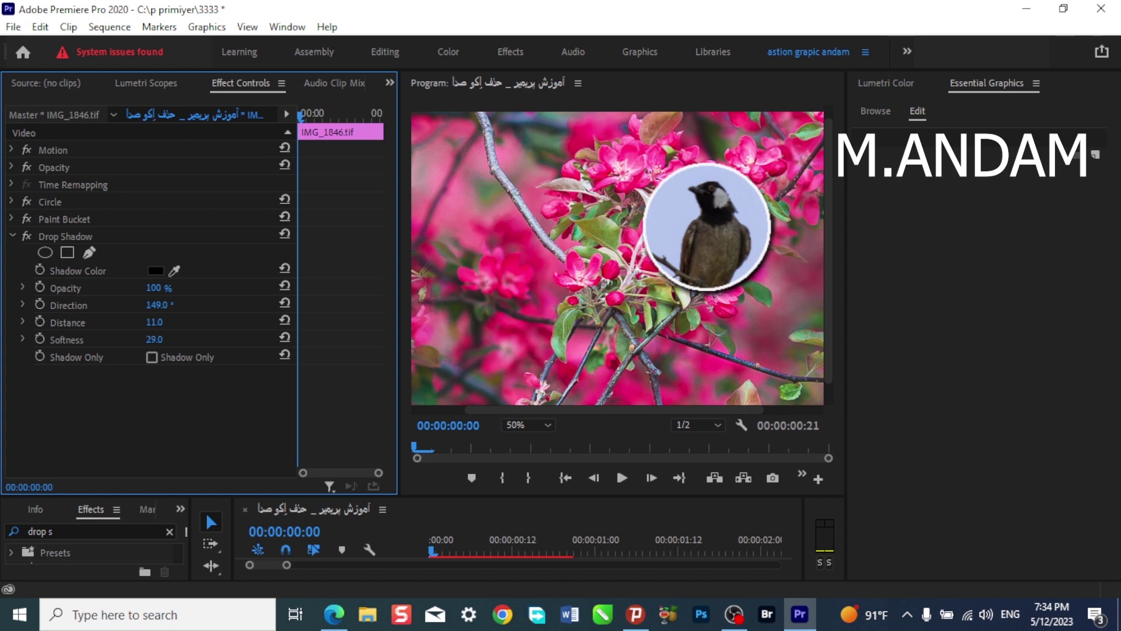
Lower the Drop Shadow opacity to 22% and fine-tune the shadow's direction.
left_click_drag(158, 286, 120, 286)
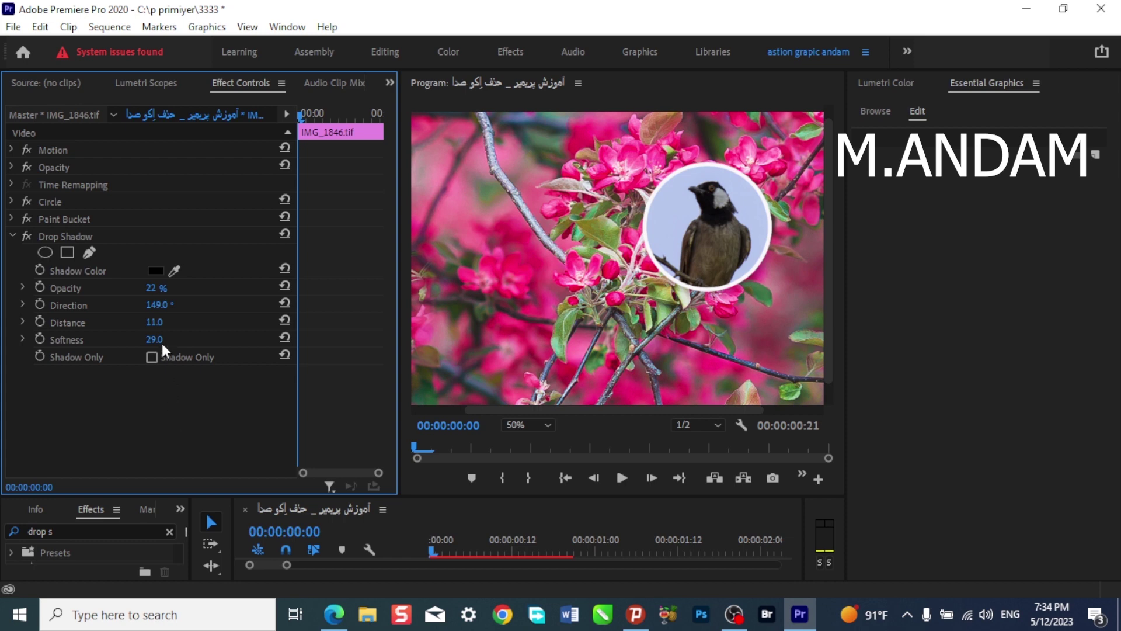
left_click_drag(156, 309, 167, 289)
left_click(12, 233)
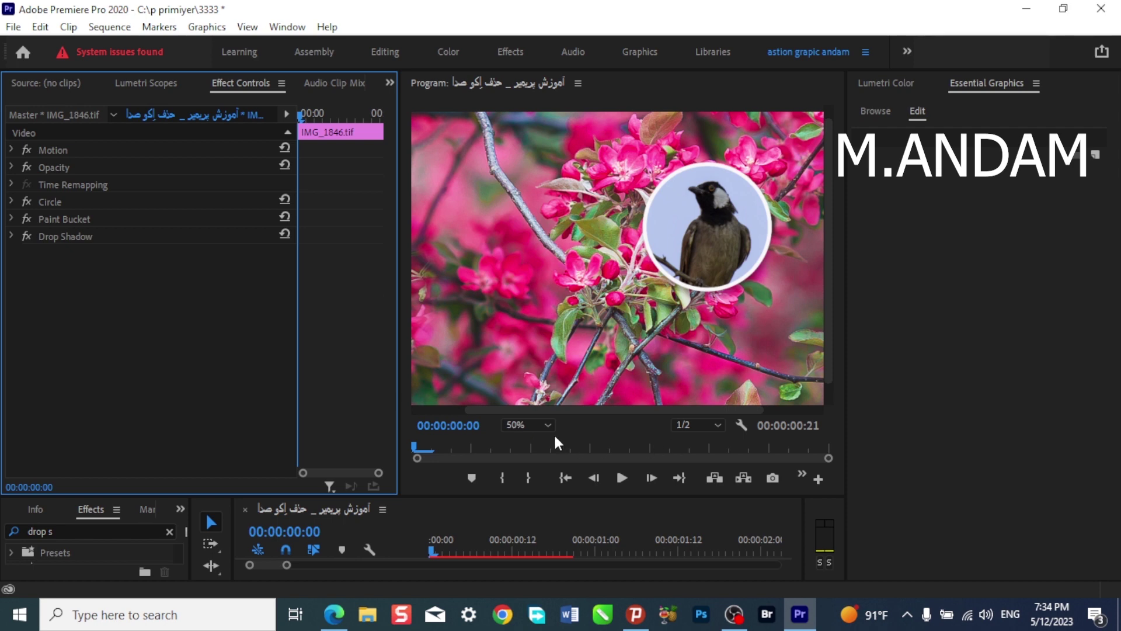
Set the bird clip's motion position to 991, 601 and scale to 82, placing the circle in the lower-right corner of the backdrop.
left_click(532, 426)
left_click(534, 260)
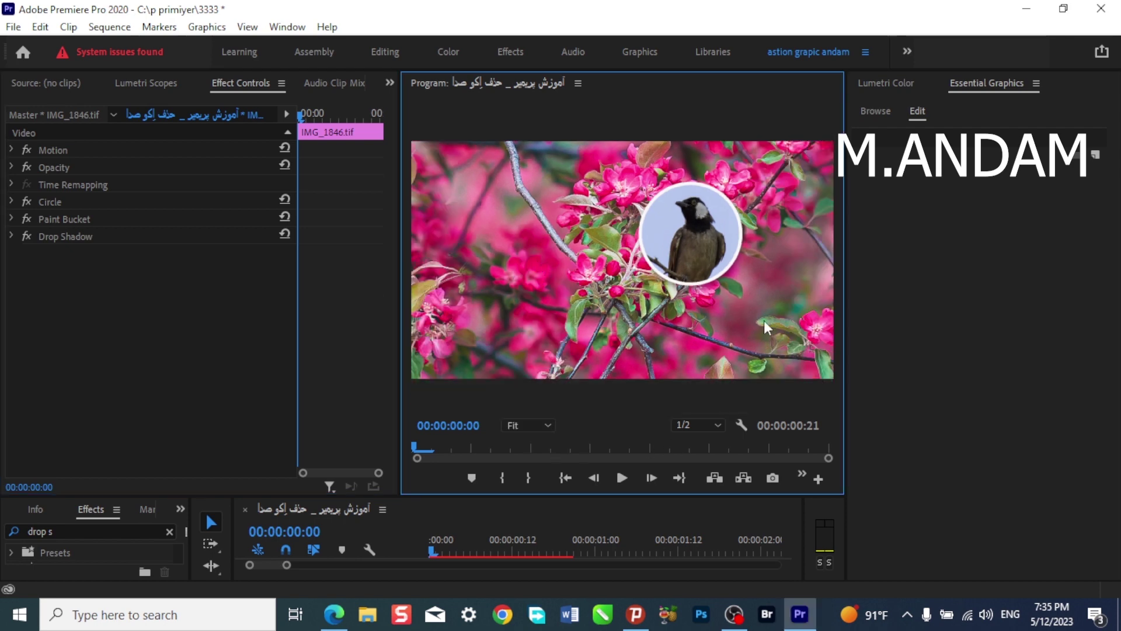
left_click(11, 149)
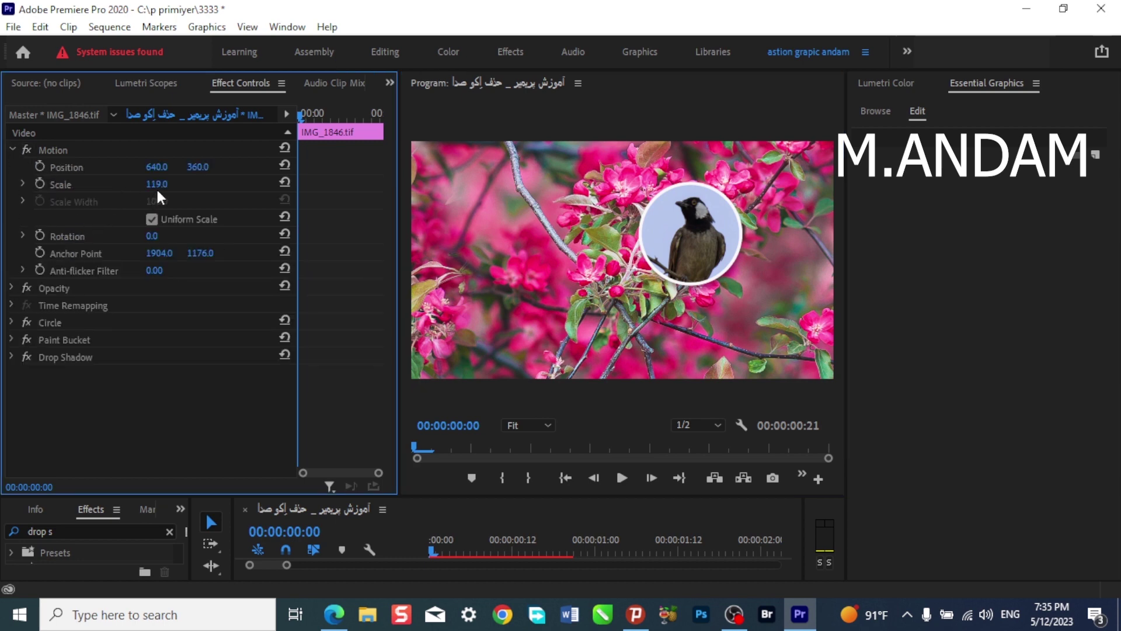
left_click_drag(156, 185, 353, 167)
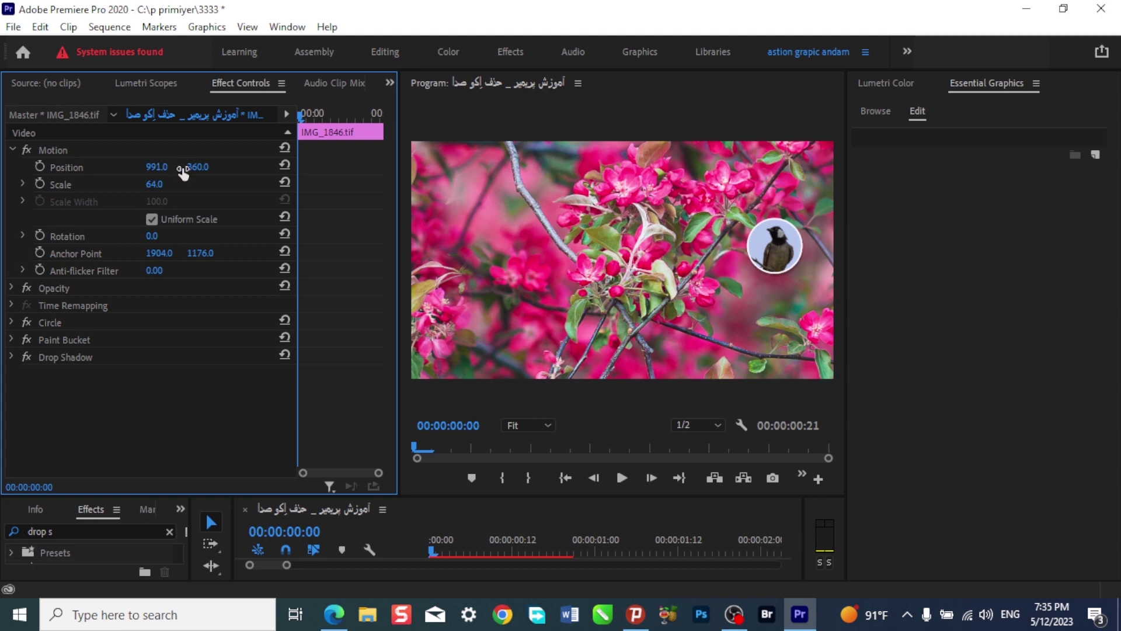
left_click_drag(196, 168, 95, 168)
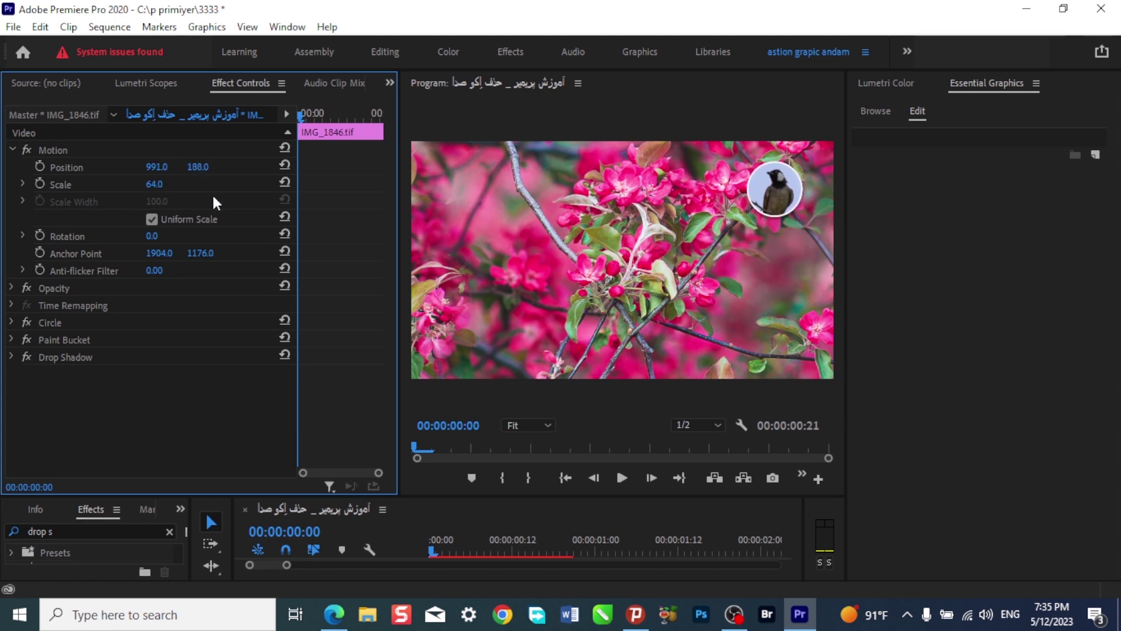
left_click_drag(193, 168, 435, 168)
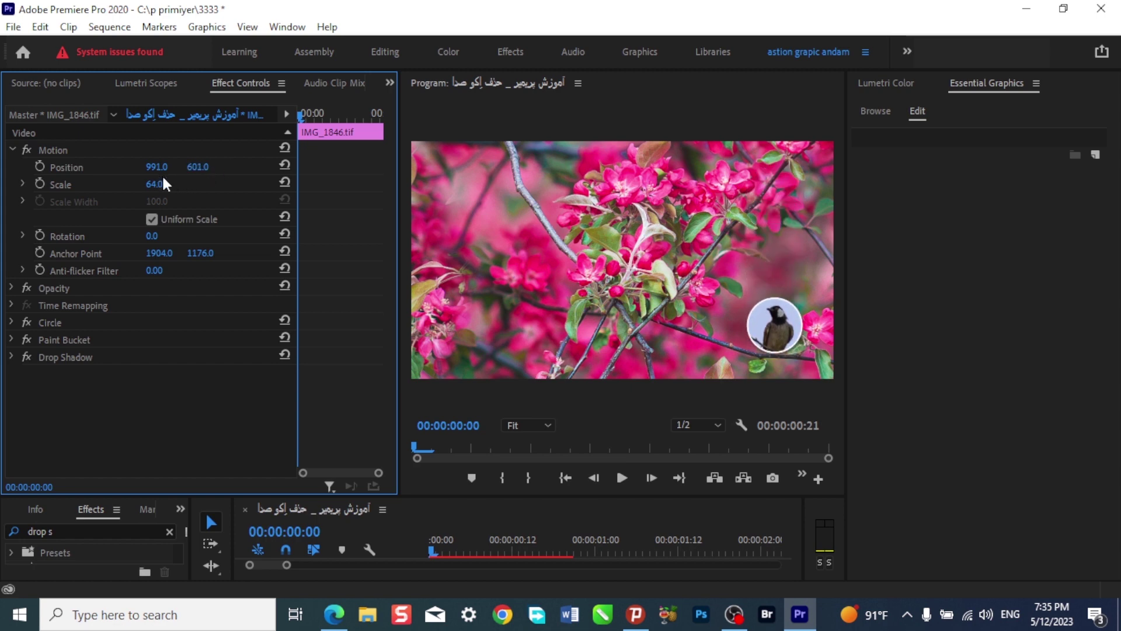
left_click_drag(163, 180, 174, 179)
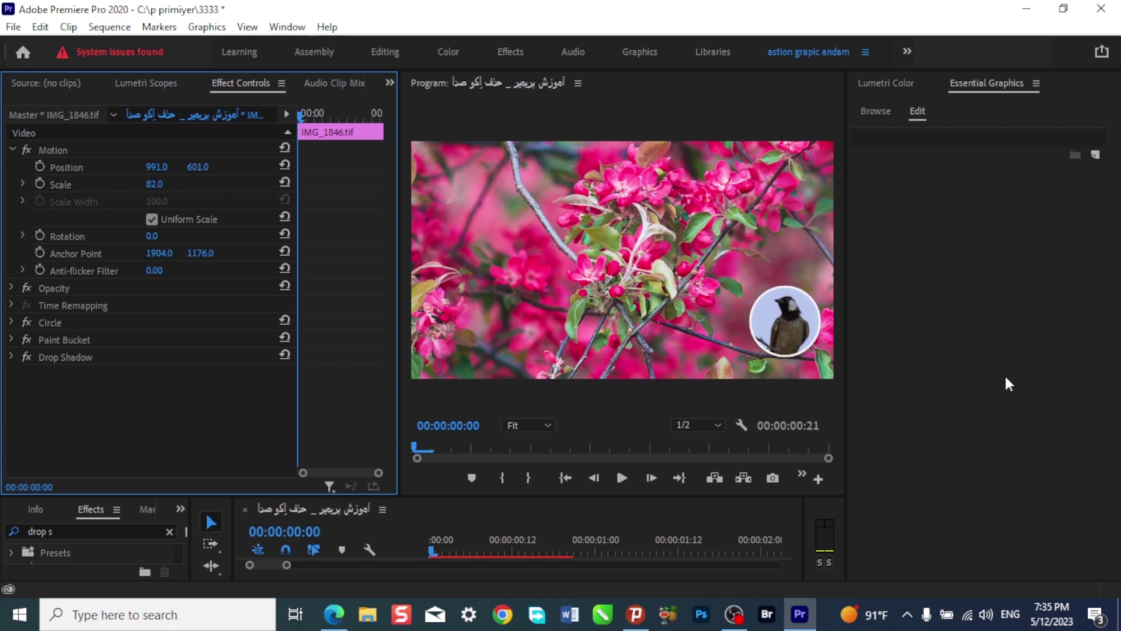